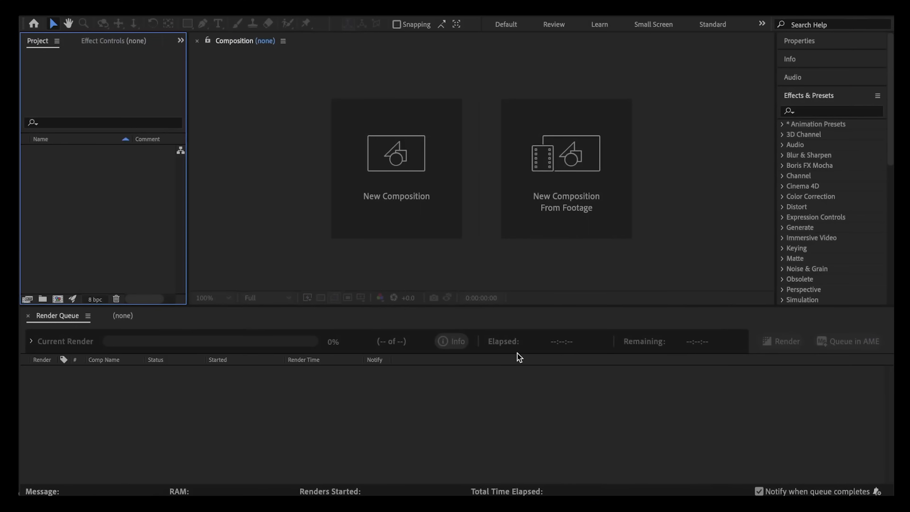
- Create a 1920 x 1080 px composition named "jumping ball" at 60 frames per second with a 10-second duration
left_click(401, 197)
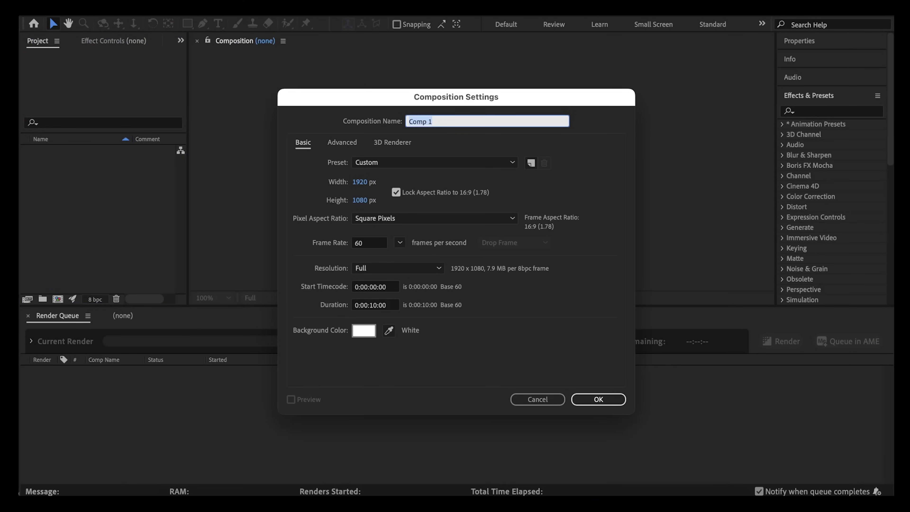
type("jumoping")
left_click(591, 400)
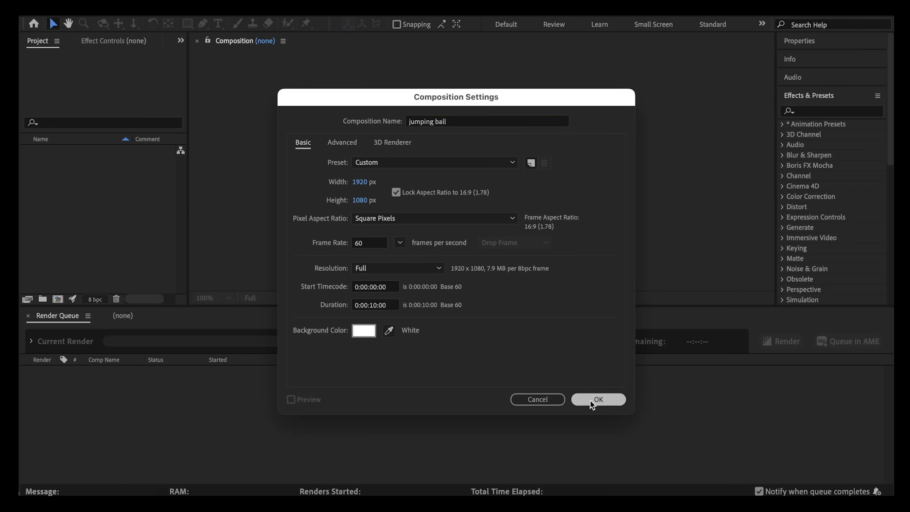
left_click(334, 298)
left_click(396, 311)
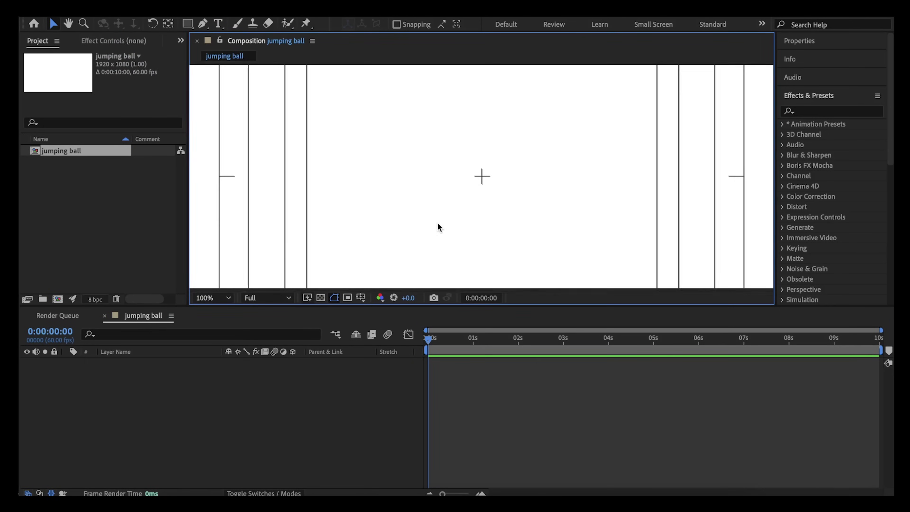
- Draw a circle about 167 px in diameter near the composition's top centre, with a cyan fill and a 24 px dark stroke
key("comma")
key("comma")
left_click(187, 24)
left_click_drag(188, 25, 230, 53)
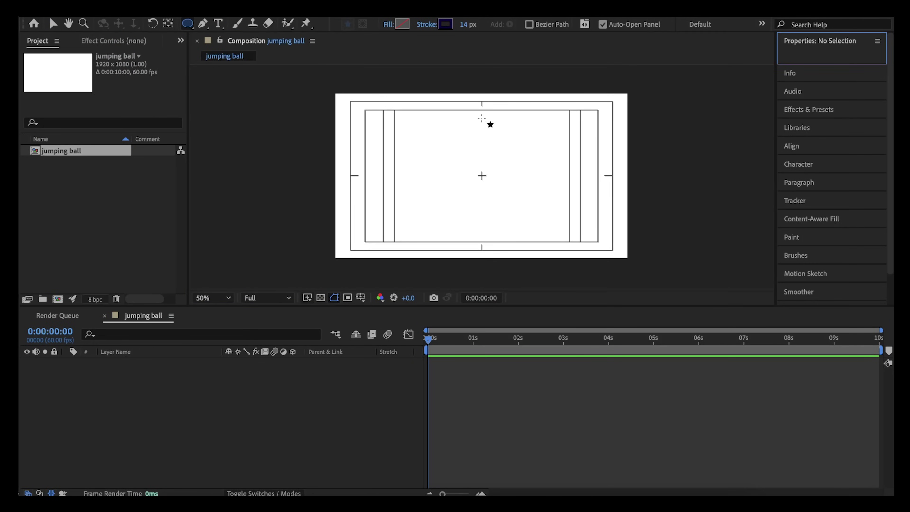
left_click(402, 24)
left_click(366, 138)
left_click(464, 24)
type("24")
key("Return")
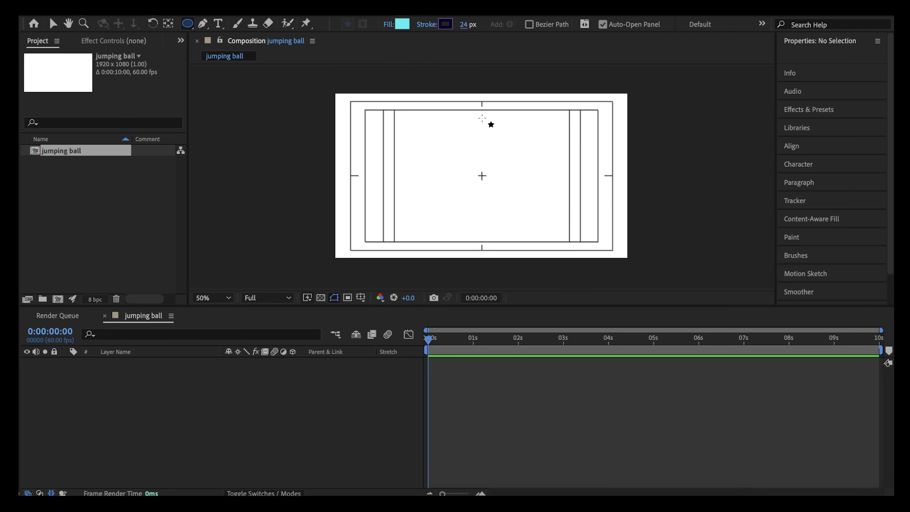
left_click_drag(483, 119, 495, 121)
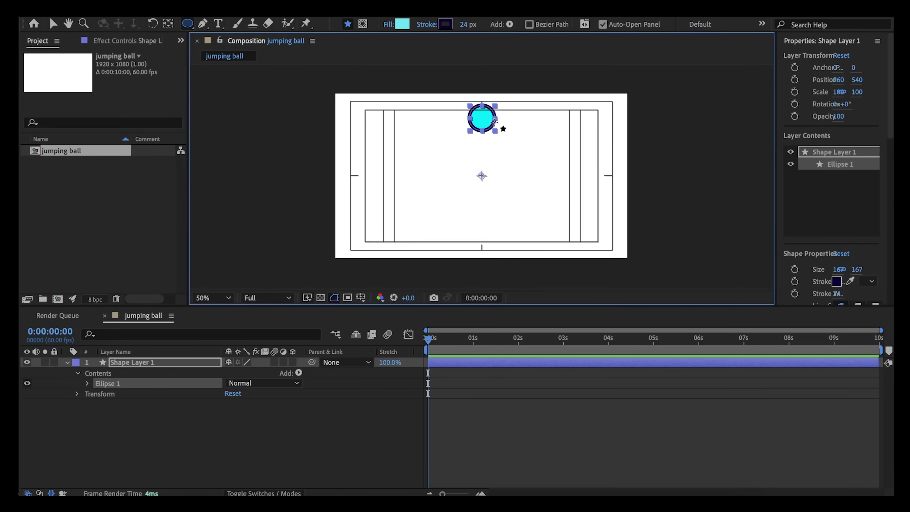
key("v")
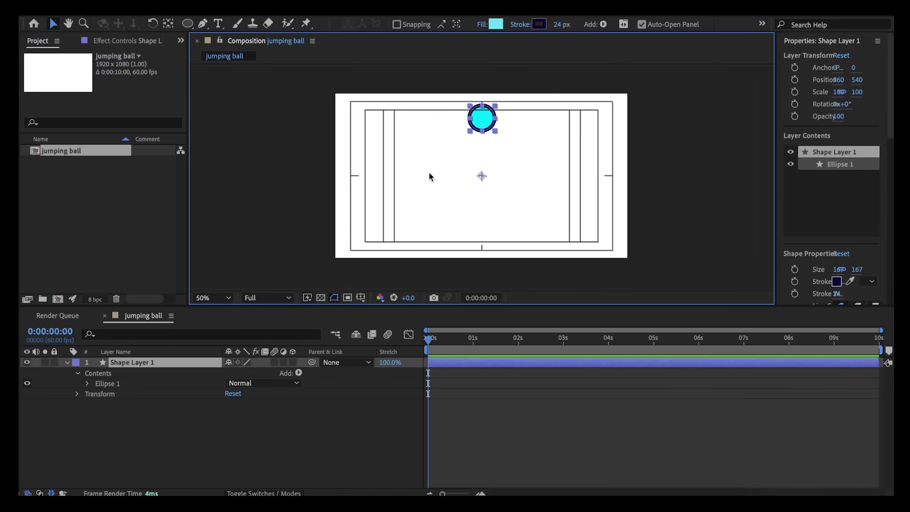
- Rename the circle's shape layer to "Ball" and deselect it
left_click(67, 362)
key("Return")
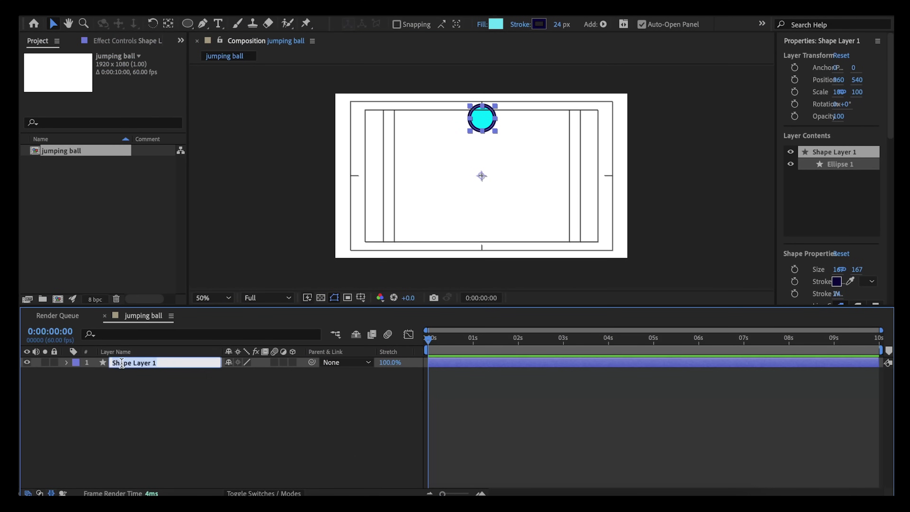
type("Ball")
key("Return")
left_click(467, 176)
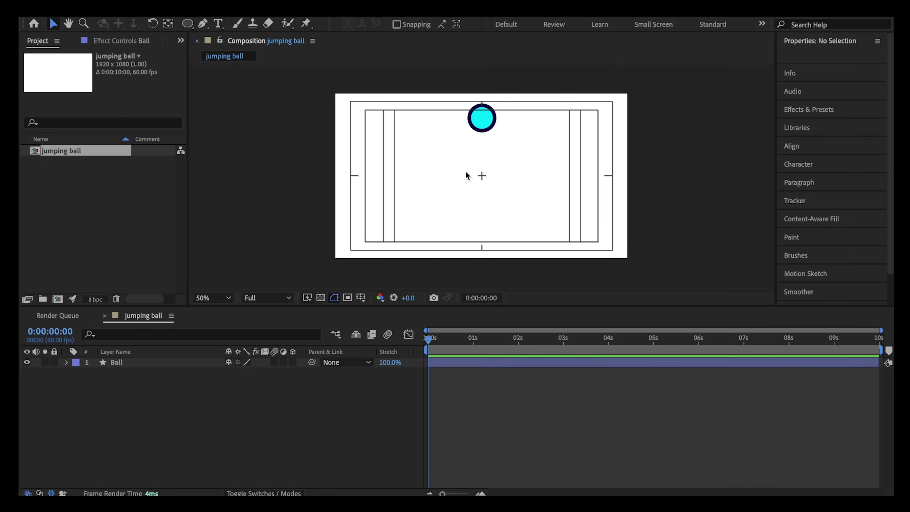
left_click(493, 179)
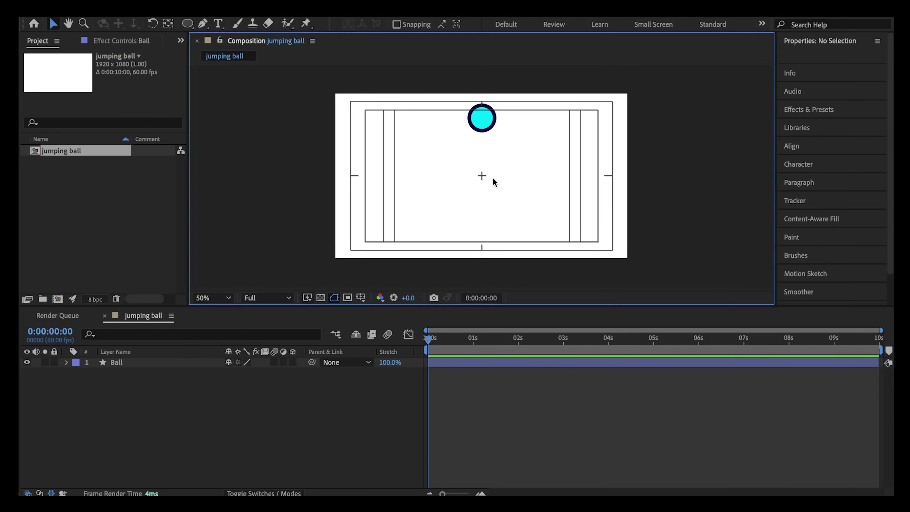
- Move the Ball layer's anchor point from the composition centre to the centre of the circle
key("y")
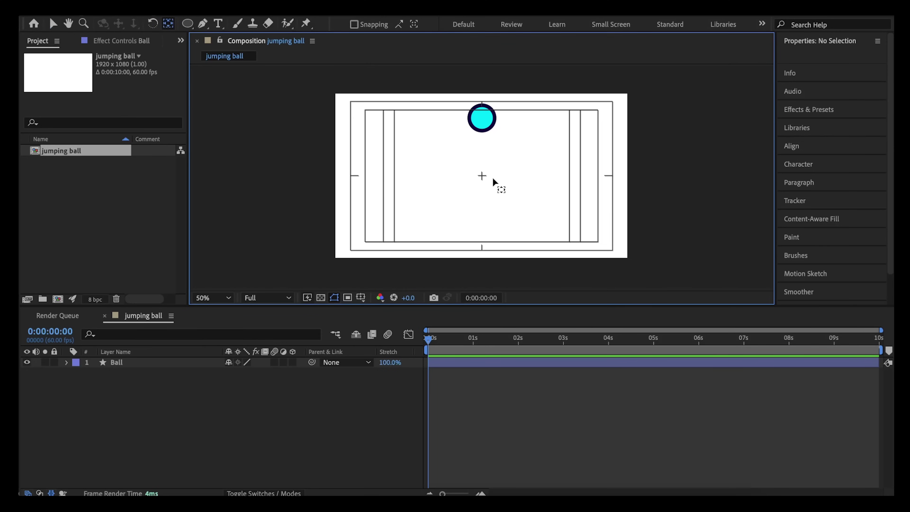
left_click(482, 122)
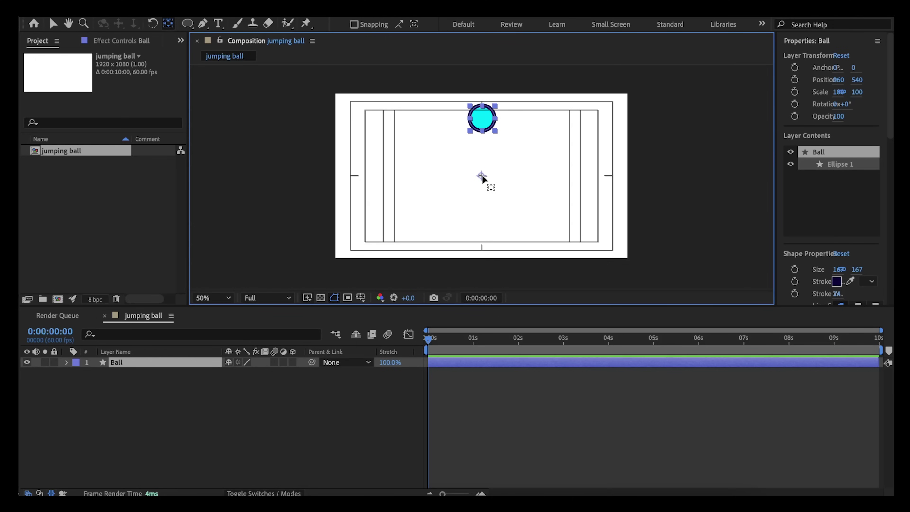
left_click_drag(482, 175, 482, 119)
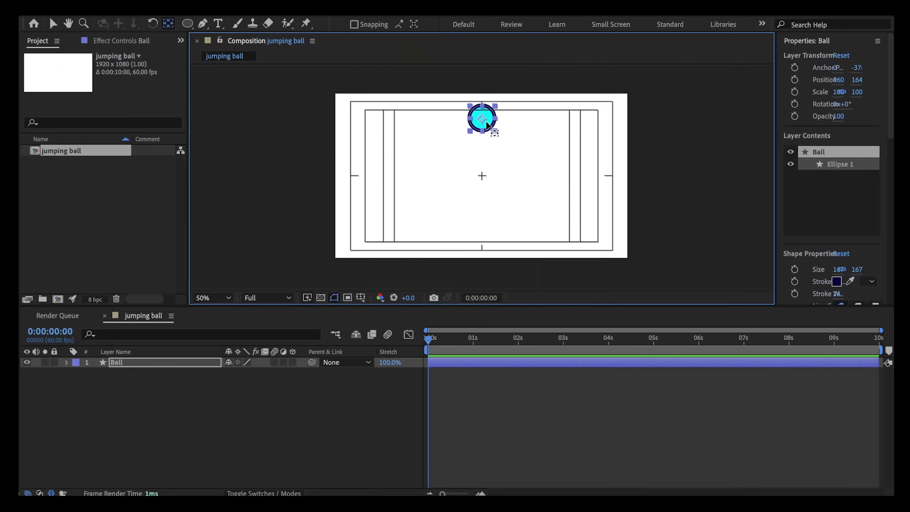
- Add a Position keyframe to the Ball layer at 0:00:00:59
left_click(144, 363)
key("p")
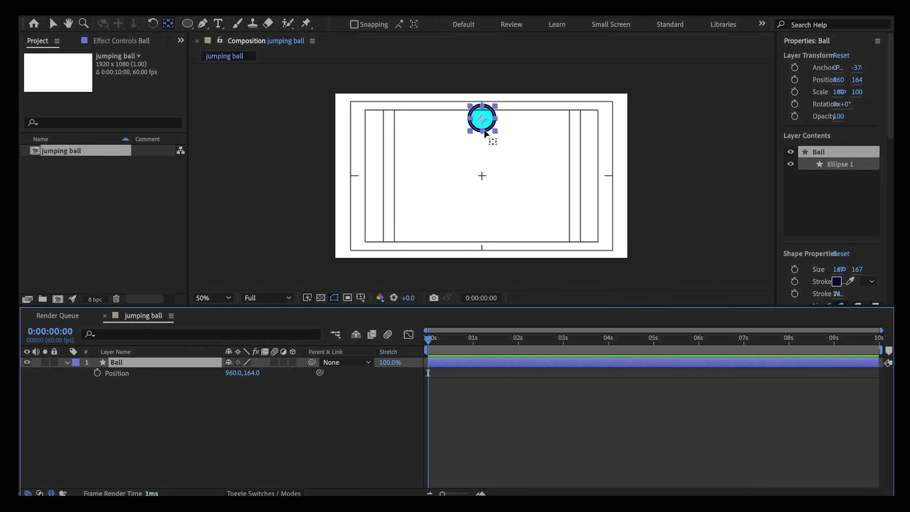
left_click_drag(430, 340, 473, 342)
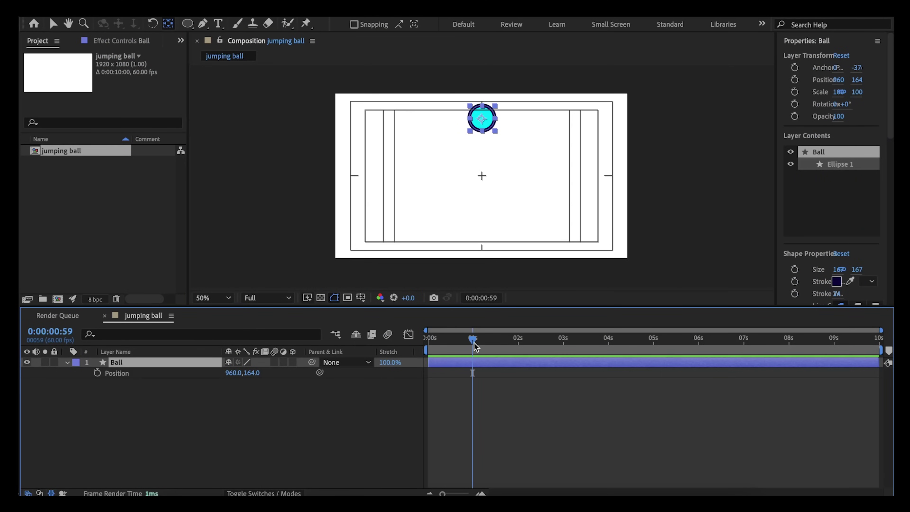
left_click(97, 372)
key("v")
- At 0:00:01:30, move the ball straight down to position 960, 844 to keyframe its lowest point
scroll(474, 343, "up", 5)
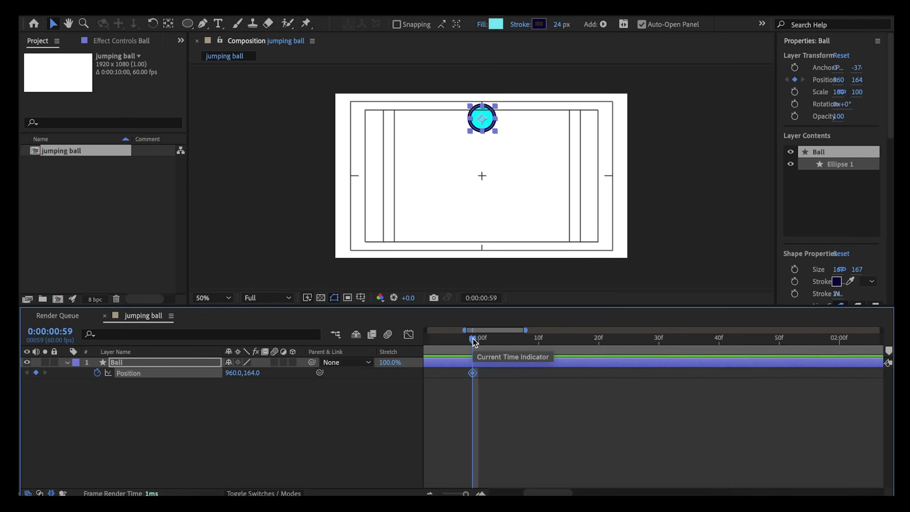
scroll(474, 342, "down", 2)
left_click_drag(474, 341, 566, 340)
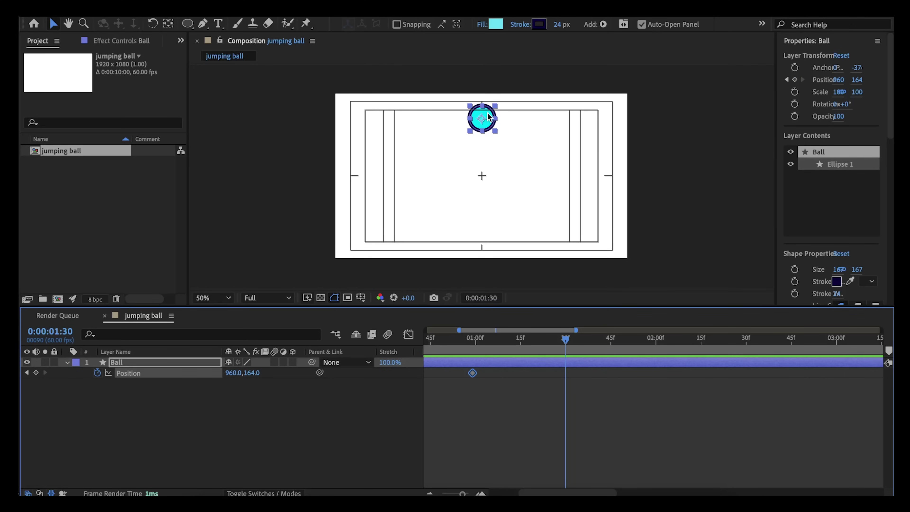
left_click_drag(488, 116, 490, 221)
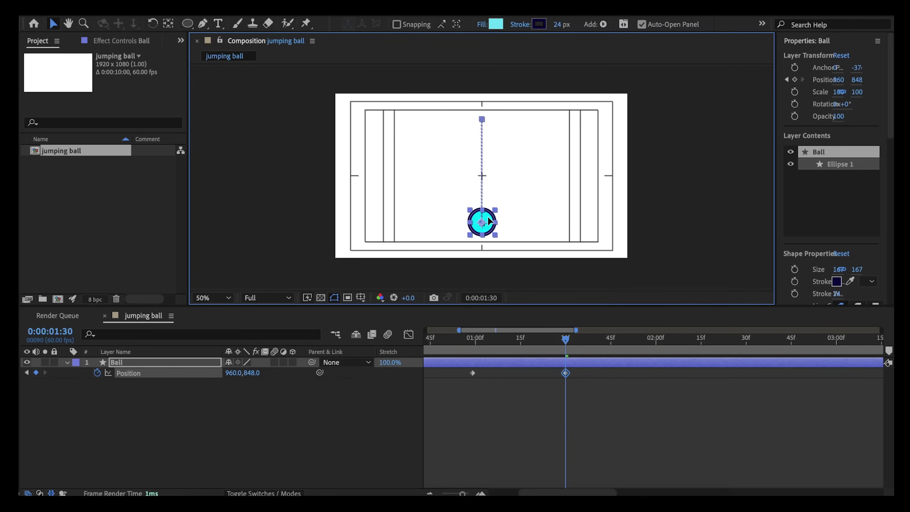
- Copy the first Position keyframe to 0:00:02:00 so the ball returns to its starting height
left_click(473, 373)
left_click(593, 342)
left_click_drag(593, 345, 658, 348)
key("ctrl+v")
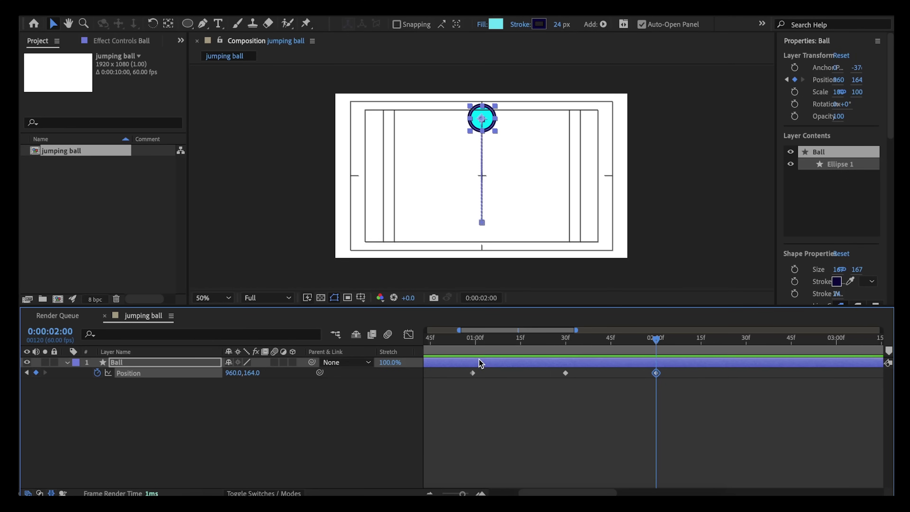
- Limit the work area to the bounce, from the first Position keyframe to 0:00:02:01, and preview the animation
mouse_move(657, 340)
left_mouse_down()
mouse_move(474, 350)
mouse_move(661, 343)
left_mouse_up()
key("b")
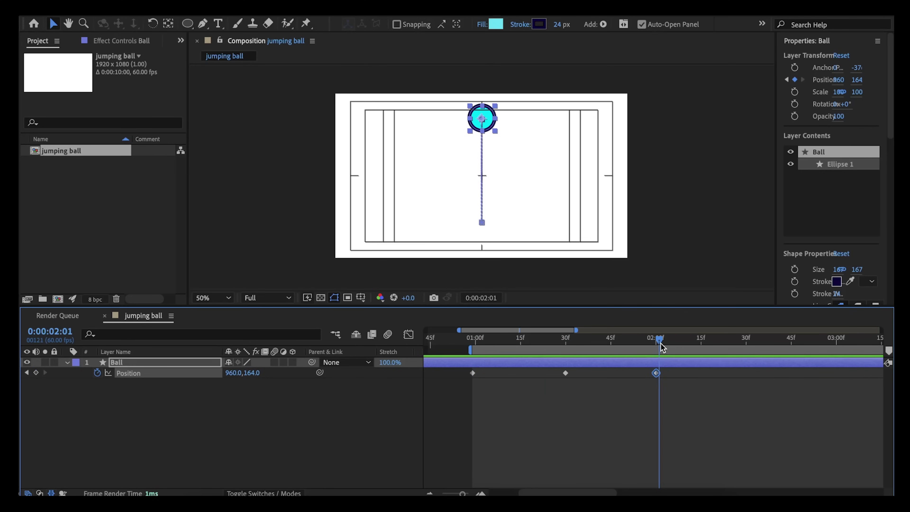
key("n")
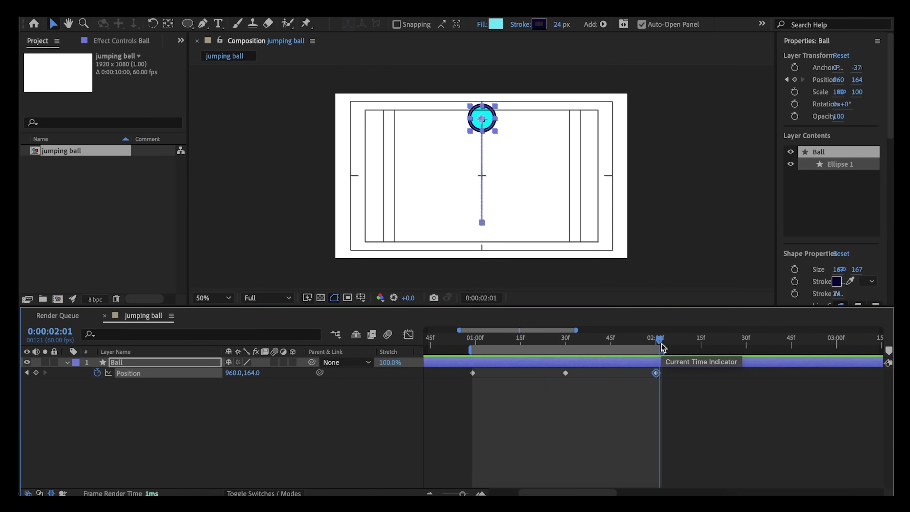
left_click(534, 343)
key("space")
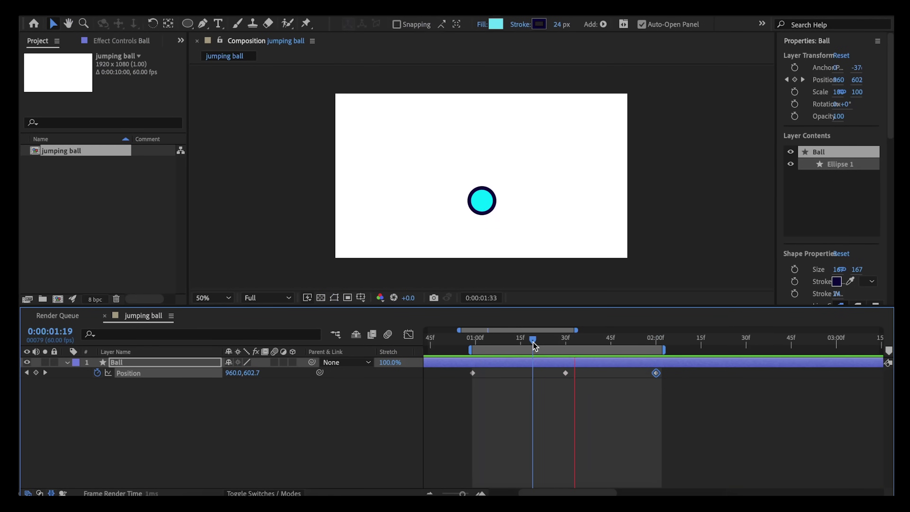
- Apply Easy Ease to all three Position keyframes and display their speed graph in the Graph Editor
left_click_drag(673, 396, 474, 376)
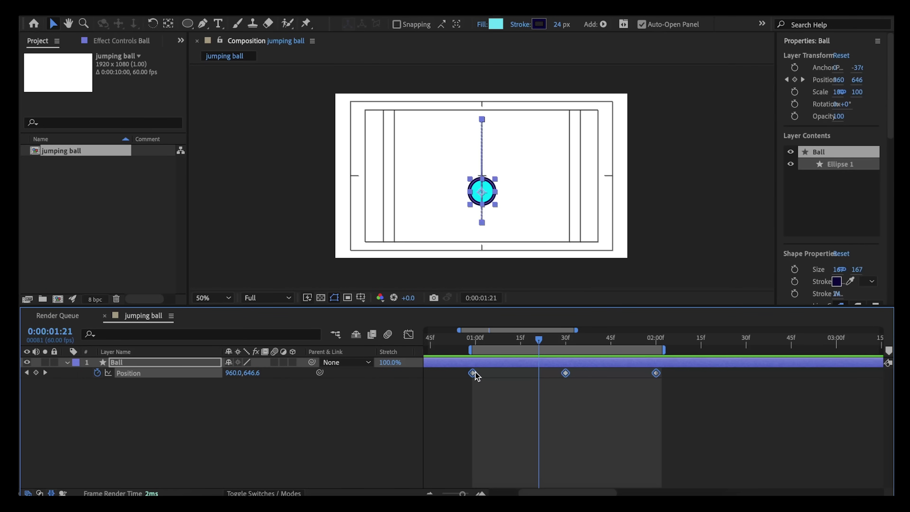
key("F9")
left_click(408, 335)
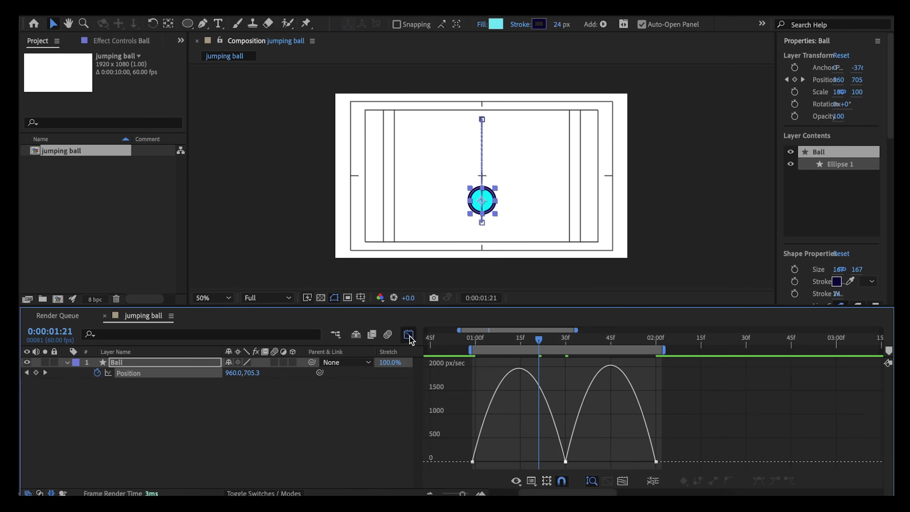
left_click(532, 480)
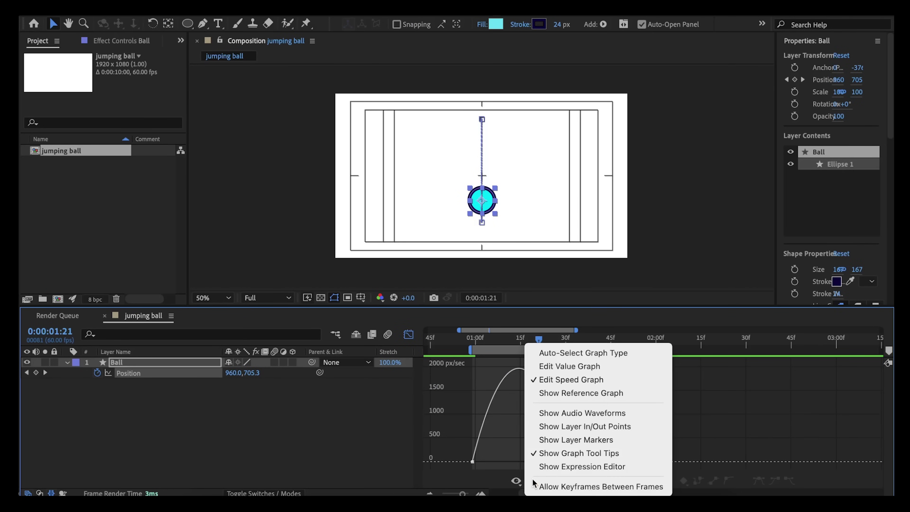
left_click(552, 385)
key("ctrl+a")
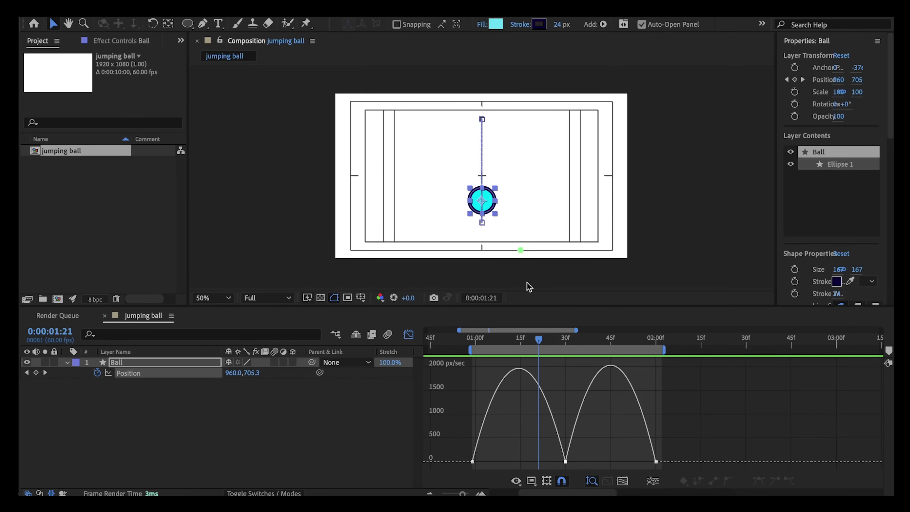
- Lengthen the first keyframe's outgoing and last keyframe's incoming speed handles so speed peaks nearer the bottom keyframe, then close the Graph Editor
mouse_move(512, 129)
left_mouse_down()
mouse_move(516, 210)
mouse_move(500, 192)
mouse_move(522, 202)
left_mouse_up()
mouse_move(500, 119)
left_mouse_down()
mouse_move(528, 120)
mouse_move(510, 120)
left_mouse_up()
key("ctrl+a")
left_click(472, 461)
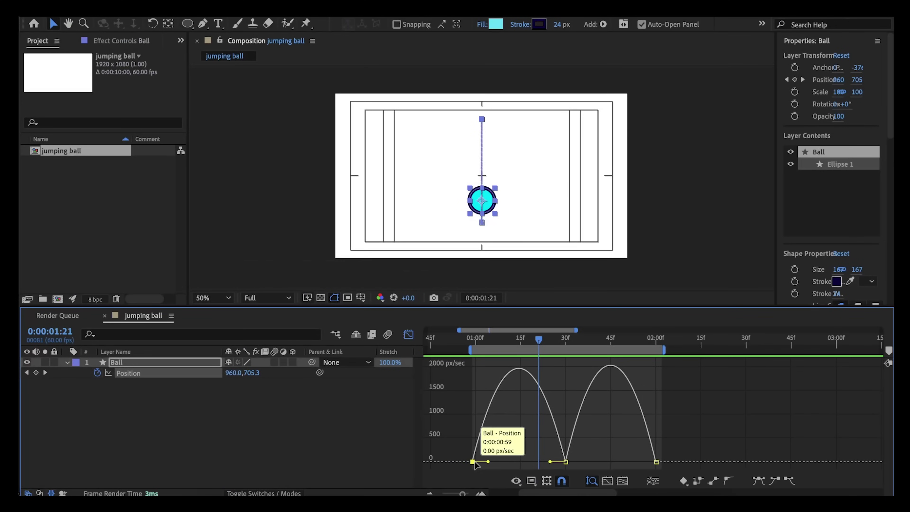
left_click_drag(488, 462, 502, 464)
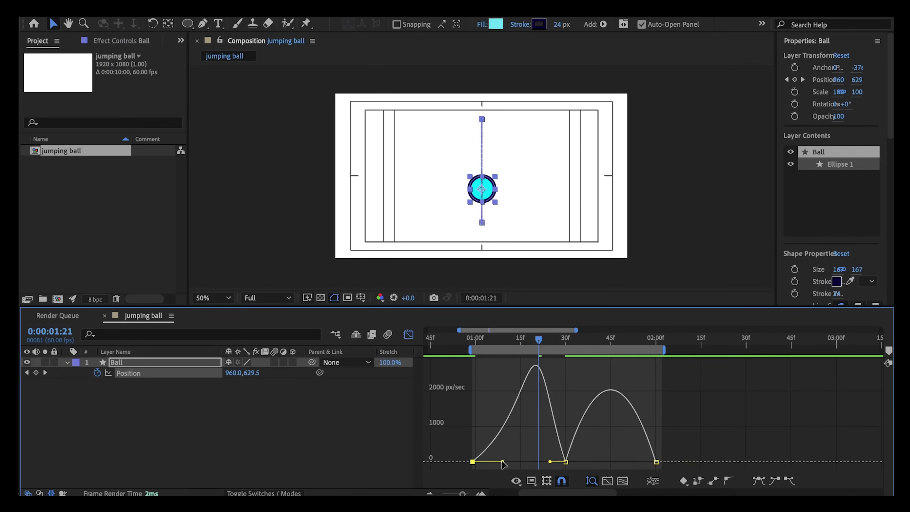
left_click(656, 462)
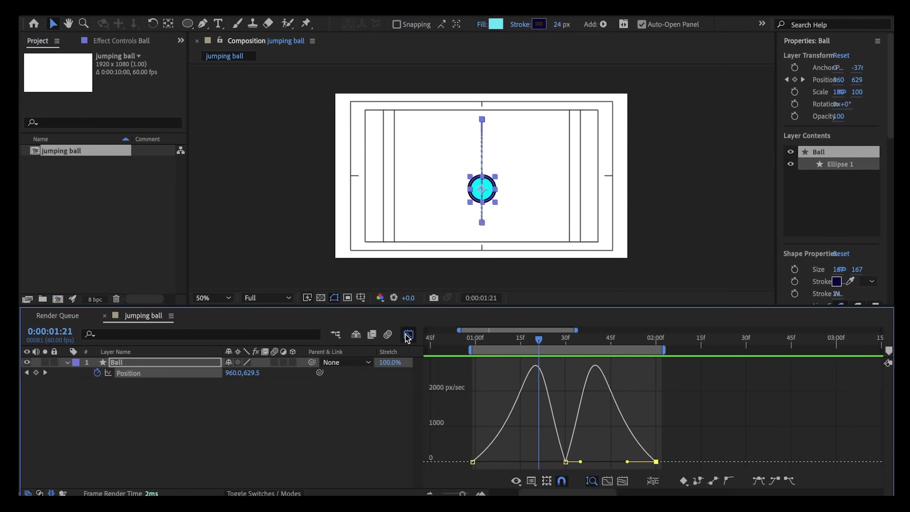
left_click(408, 335)
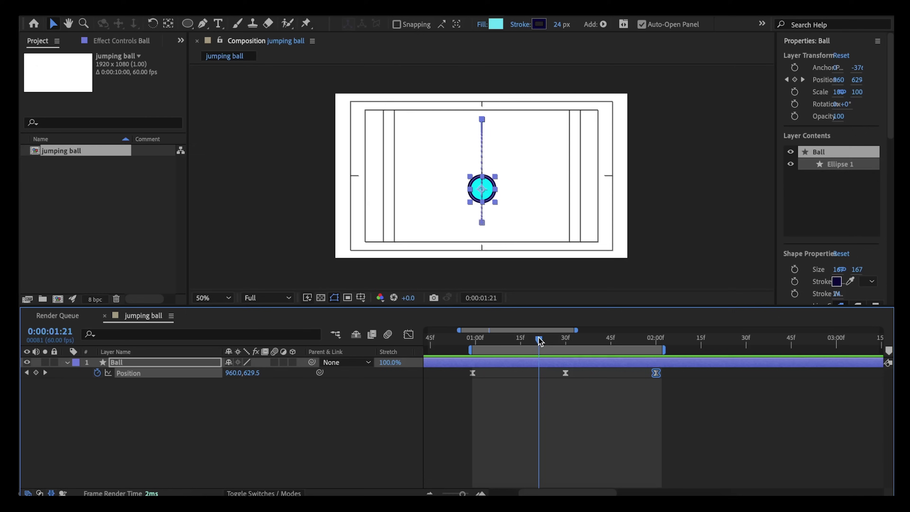
- Add a Scale keyframe on the Ball layer at 0:00:01:30, squashing it to 120% width and 80% height
left_click_drag(539, 341, 566, 344)
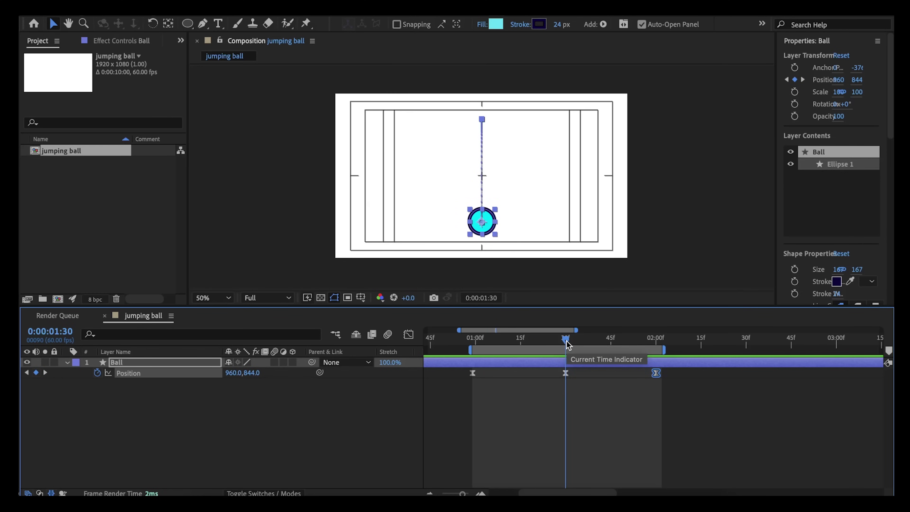
key("s")
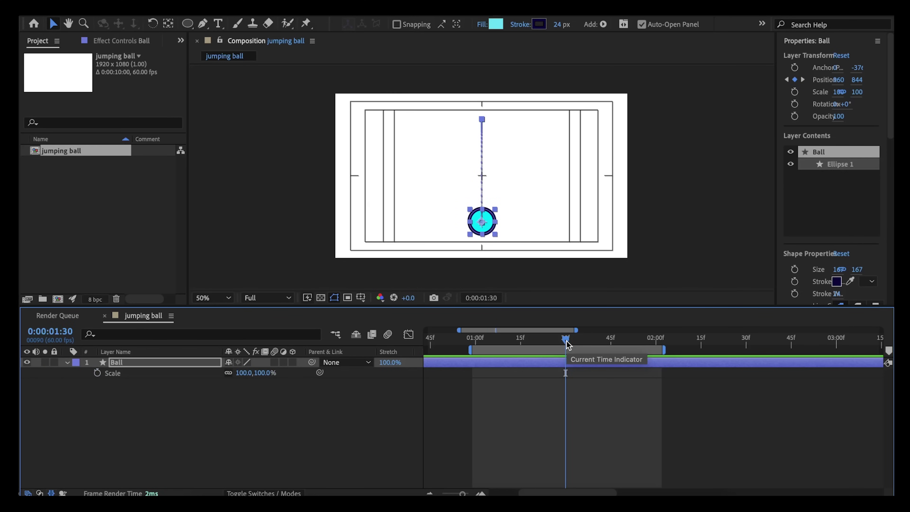
left_click(98, 373)
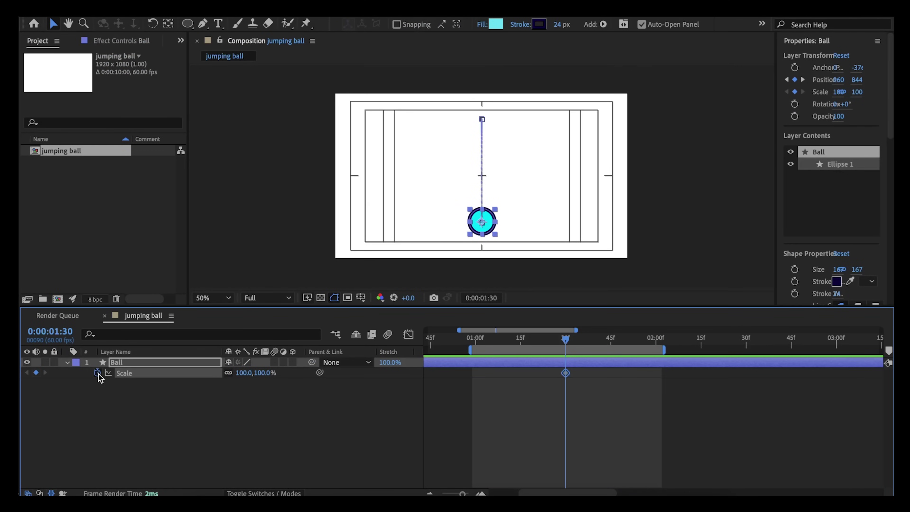
mouse_move(508, 224)
left_mouse_down()
mouse_move(489, 196)
mouse_move(449, 207)
mouse_move(469, 246)
mouse_move(502, 217)
left_mouse_up()
left_click(241, 373)
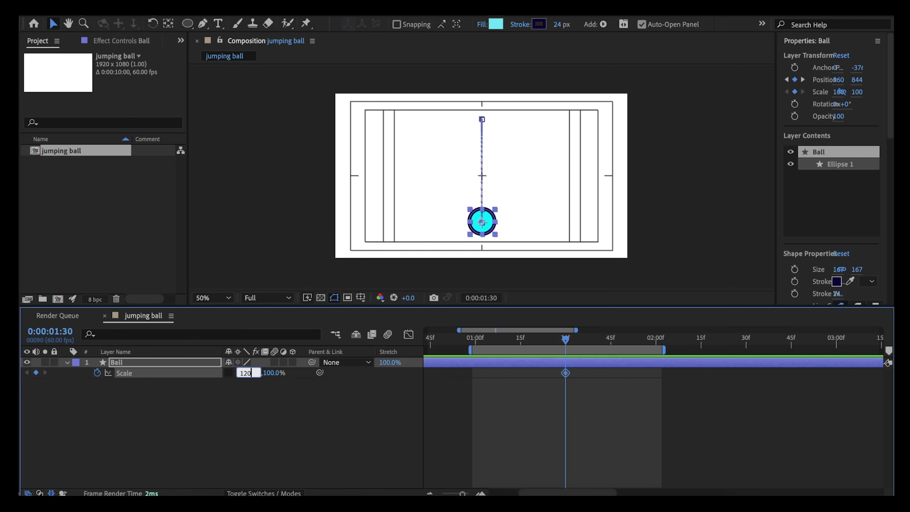
key("Return")
left_click(261, 373)
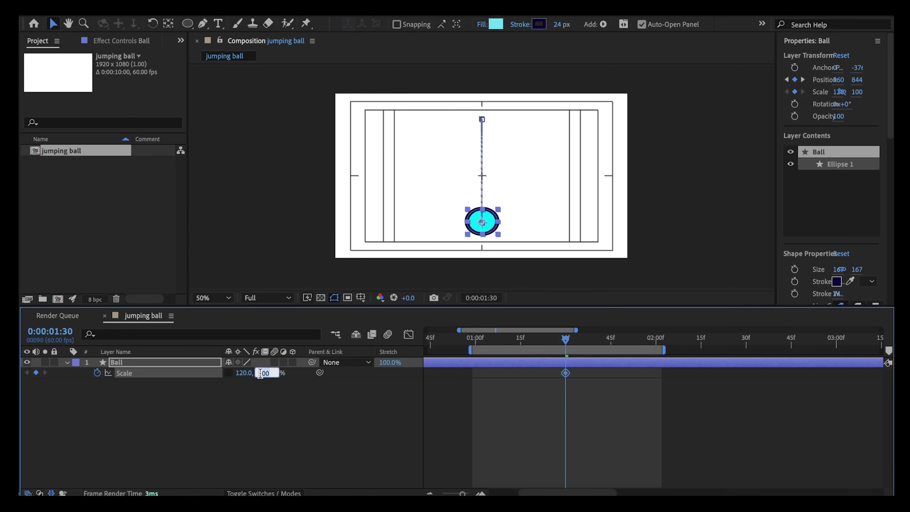
key("Return")
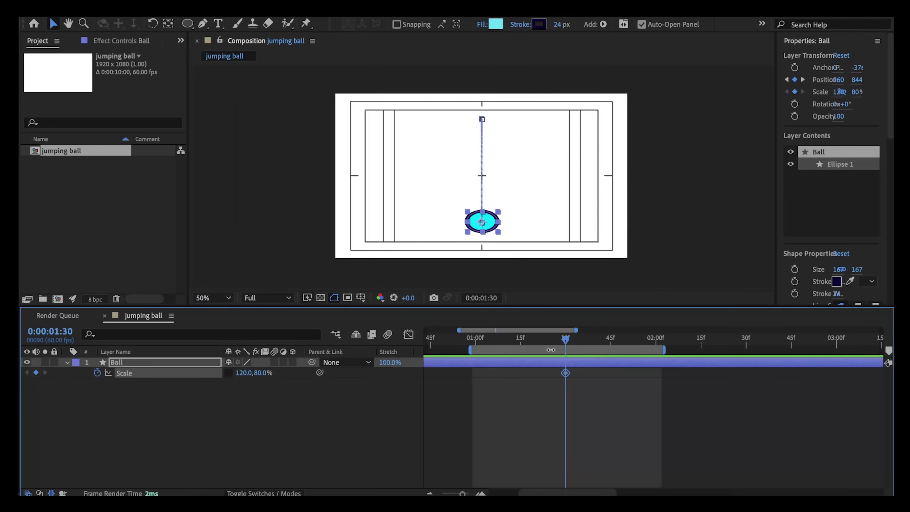
- Stretch the ball to a Scale of 80% width and 120% height at 0:00:01:24
key("equal")
key("equal")
key("equal")
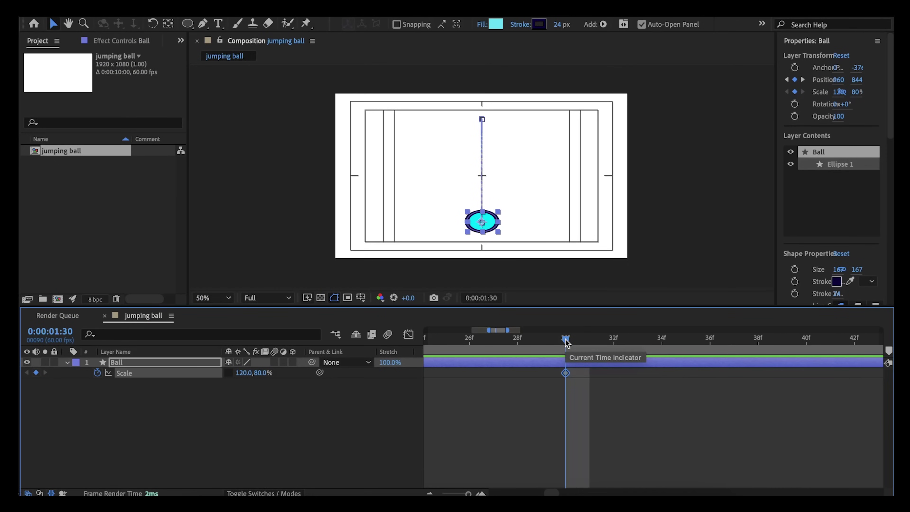
scroll(552, 349, "left", 1)
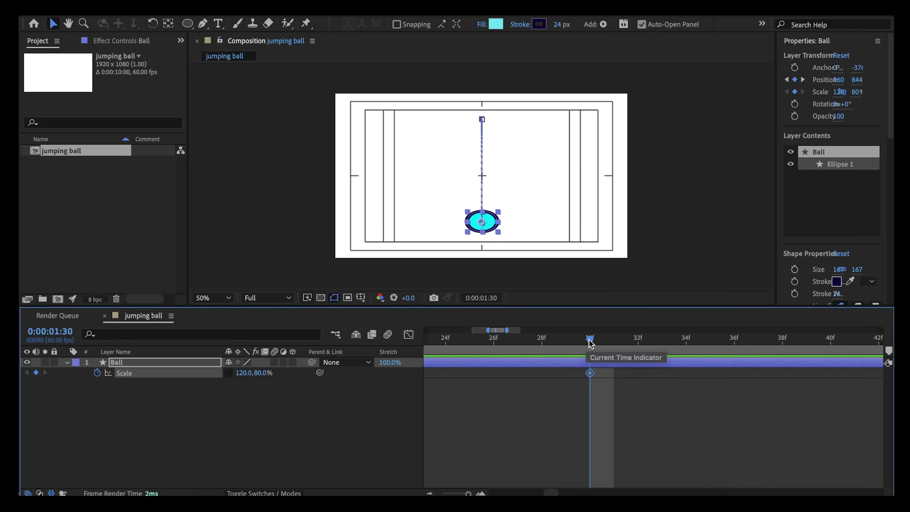
left_click_drag(590, 341, 448, 346)
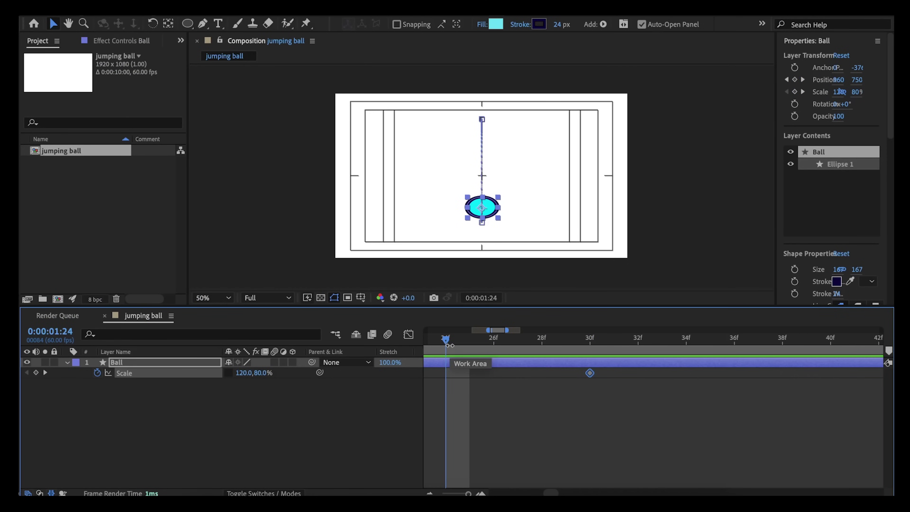
left_click(243, 373)
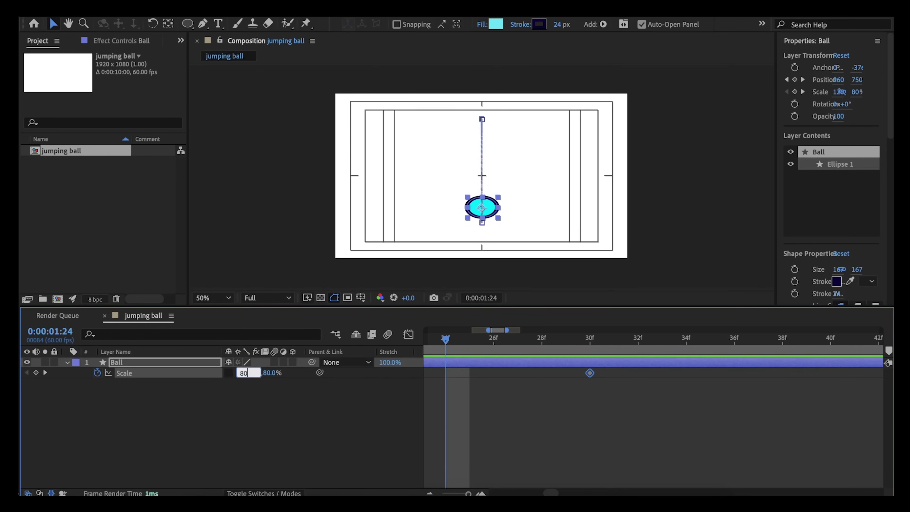
key("Tab")
key("Return")
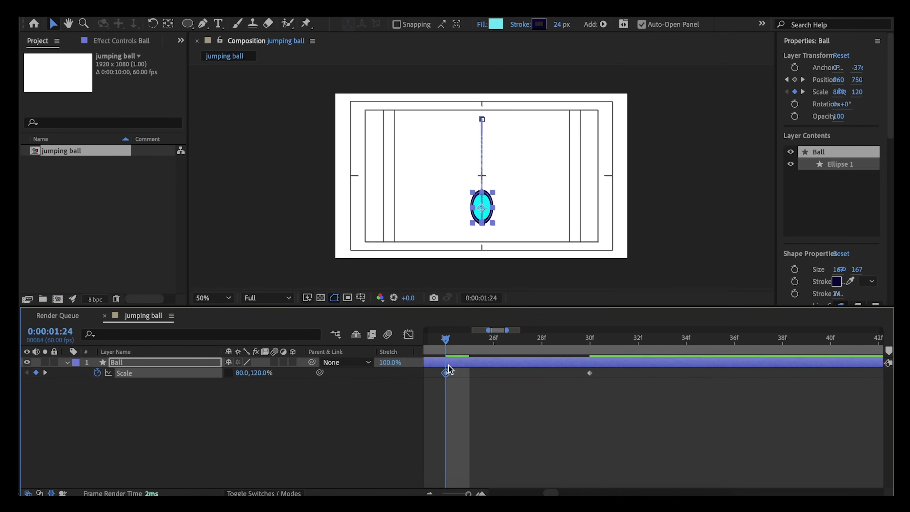
- Copy the stretched Scale keyframe to 0:00:01:36
left_click_drag(446, 342, 737, 355)
key("ctrl+c")
key("ctrl+v")
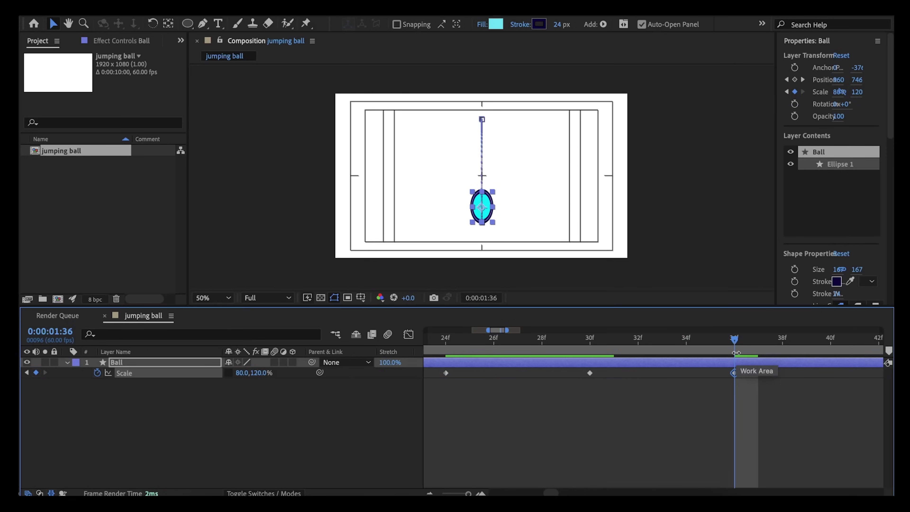
- Set the ball's Scale to 100% in both dimensions at 0:00:01:00
key("minus")
key("minus")
left_click_drag(735, 343, 519, 347)
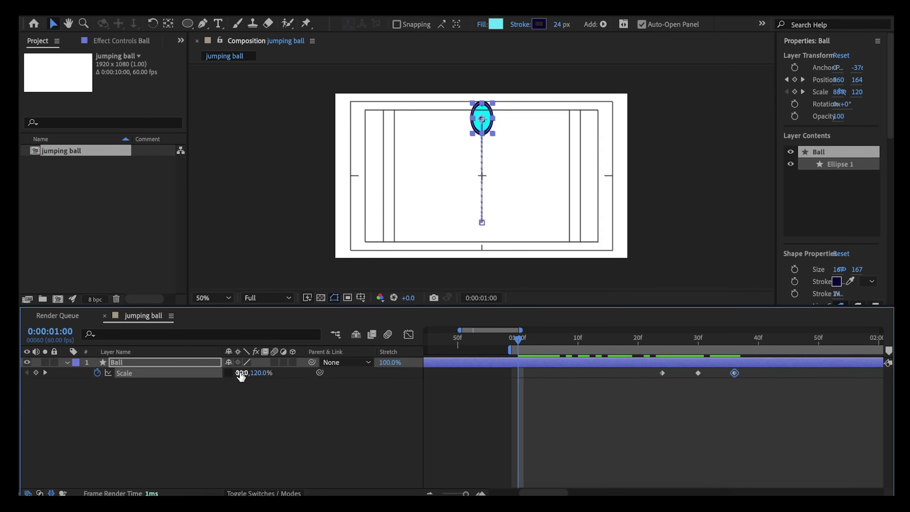
left_click(241, 372)
key("Tab")
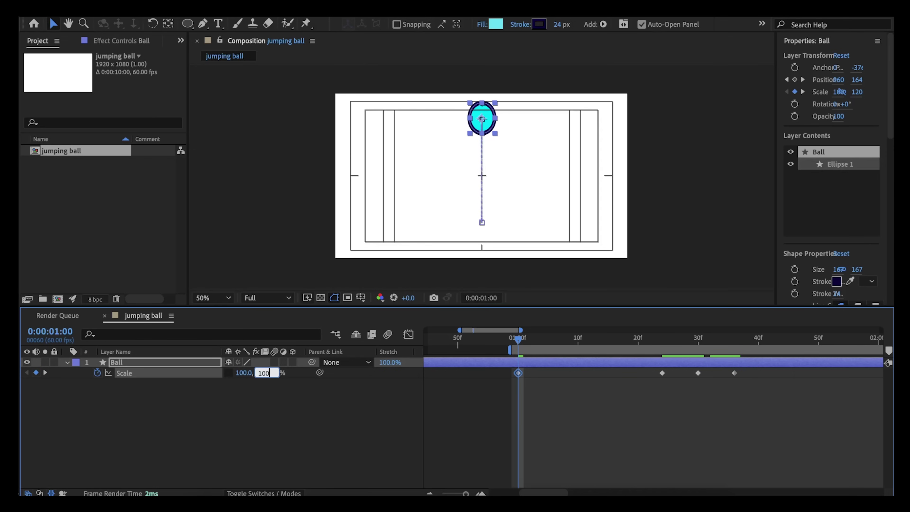
key("Return")
- Copy the 100% Scale keyframe to 0:00:02:00
scroll(540, 418, "right", 2)
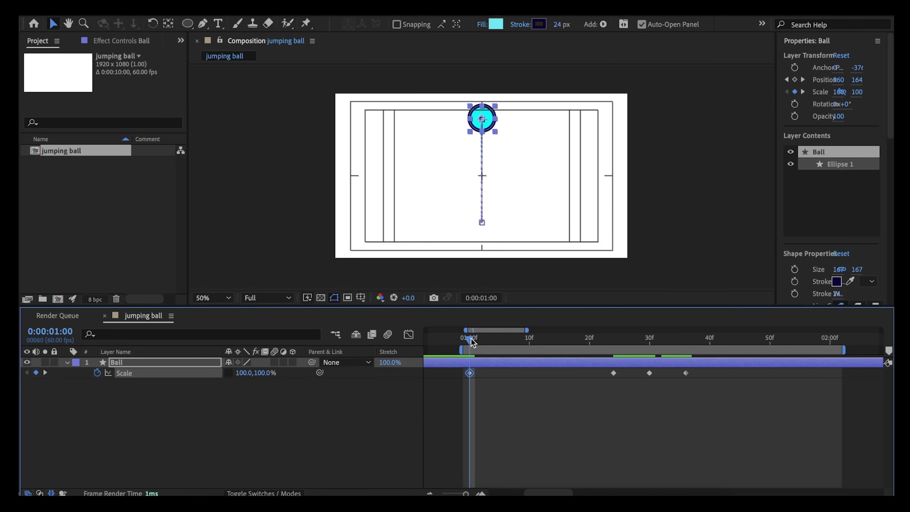
left_click_drag(471, 340, 832, 360)
key("super+v")
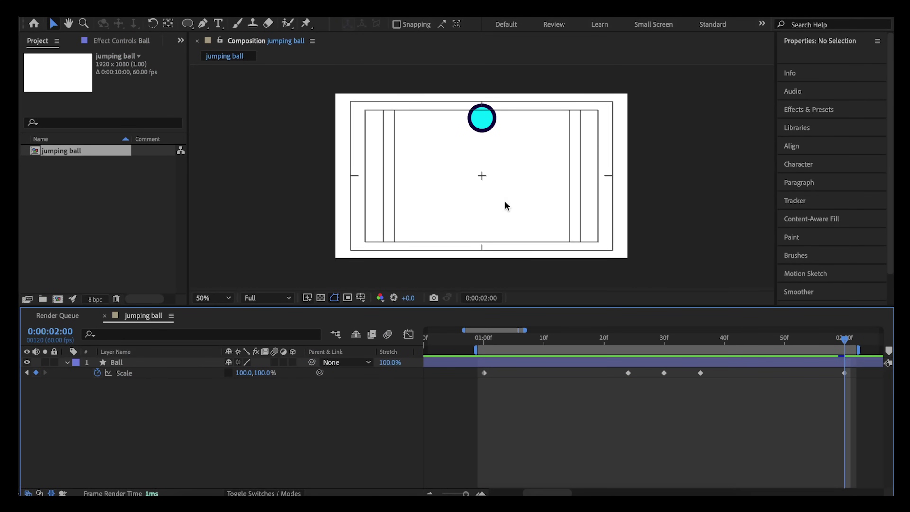
- Draw a horizontal line with the Pen tool beneath the ball, spanning the full composition width, with the time at 0:00:01:24
key("g")
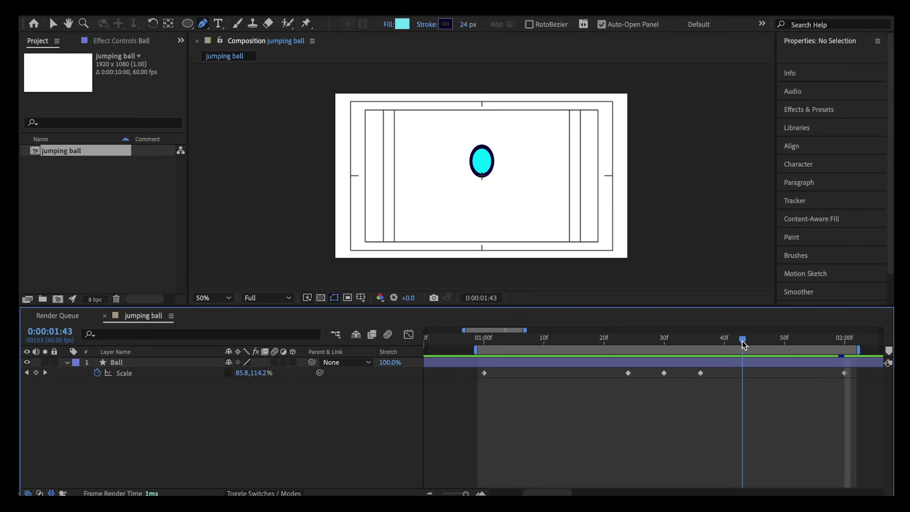
left_click_drag(743, 341, 630, 353)
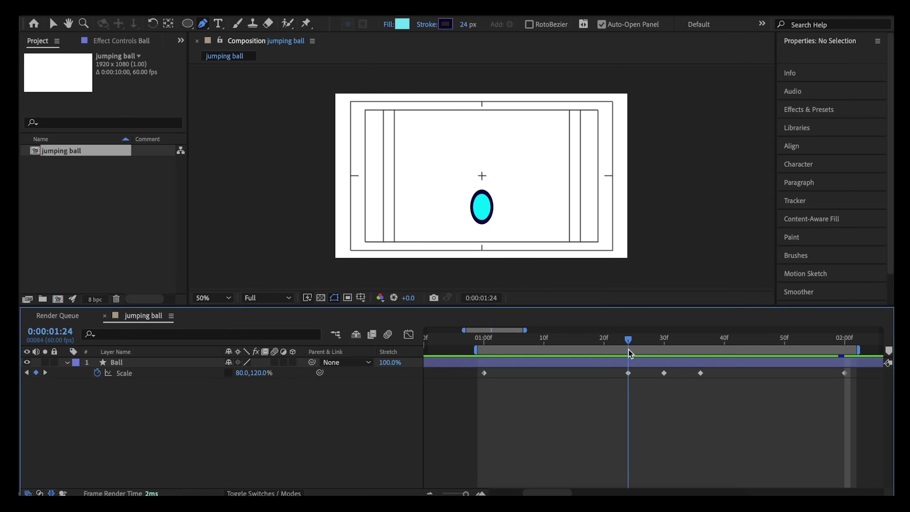
left_click(334, 236)
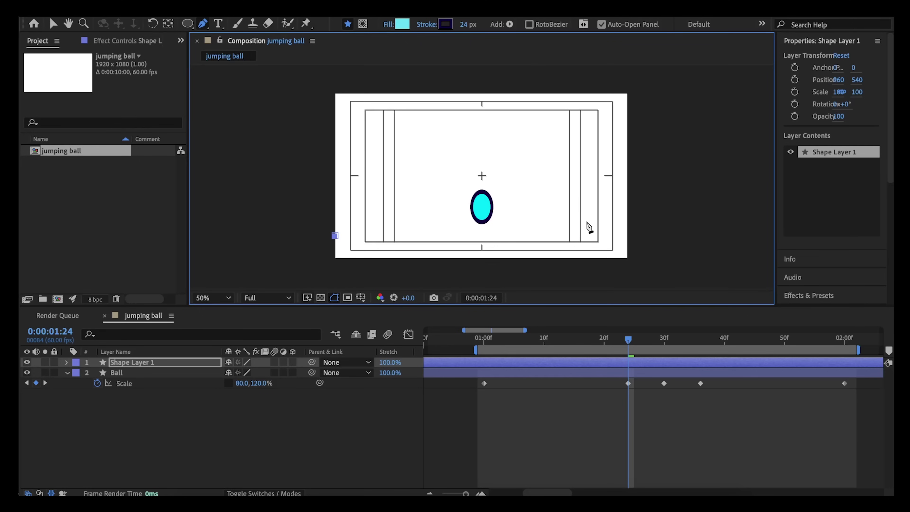
left_click(628, 236)
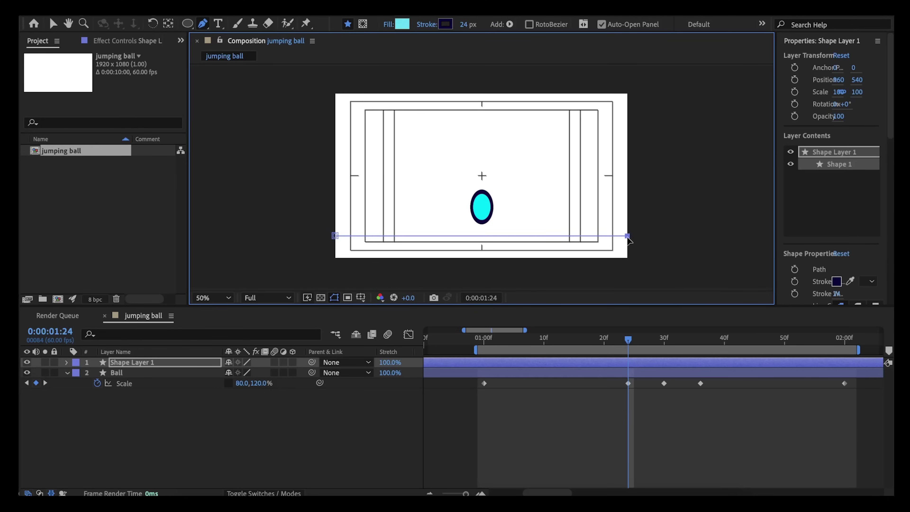
- Set the line's stroke width to 14 px and its fill to None
left_click(466, 24)
type("14")
key("Return")
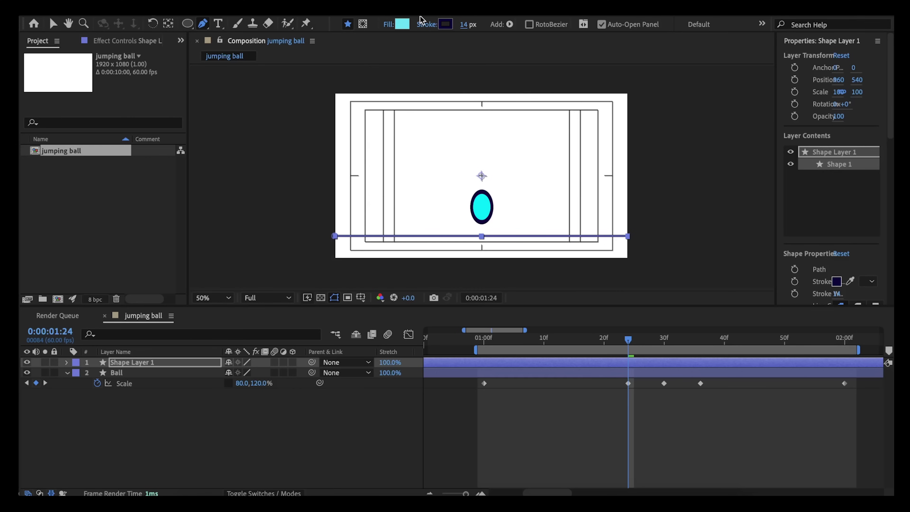
left_click(389, 25)
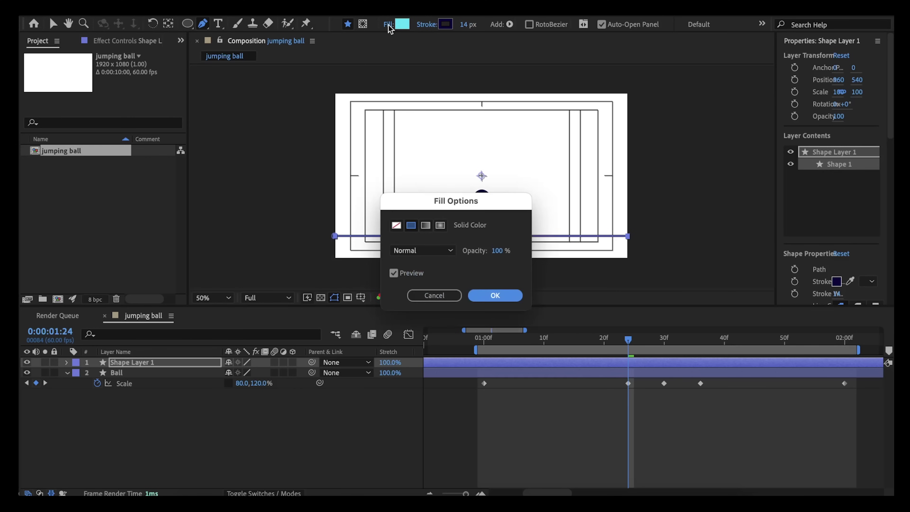
left_click(397, 226)
left_click(475, 295)
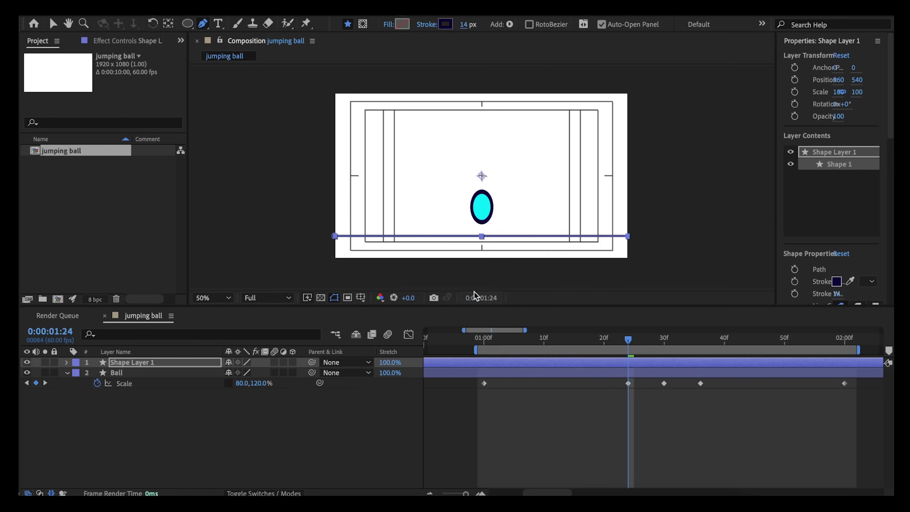
- Rename the line's shape layer as Line and raise the line to just below the stretched ball
left_click(220, 357)
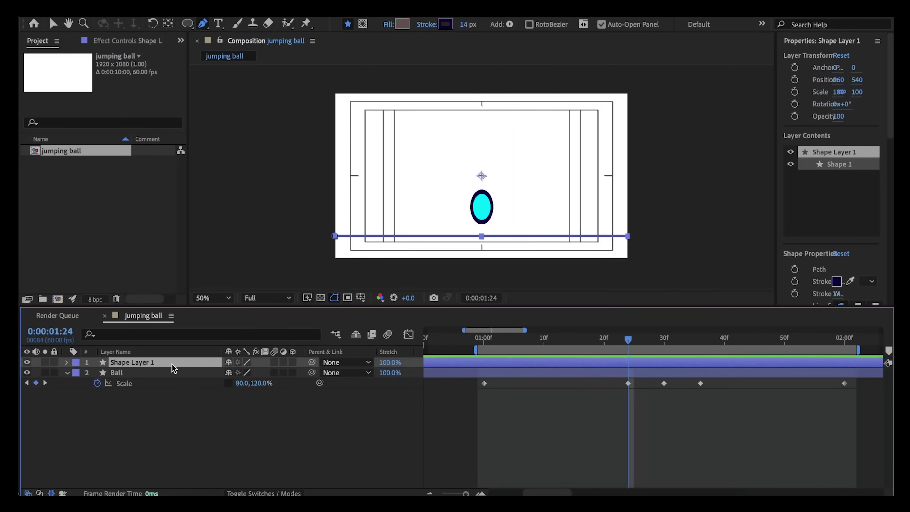
key("Return")
type("Line")
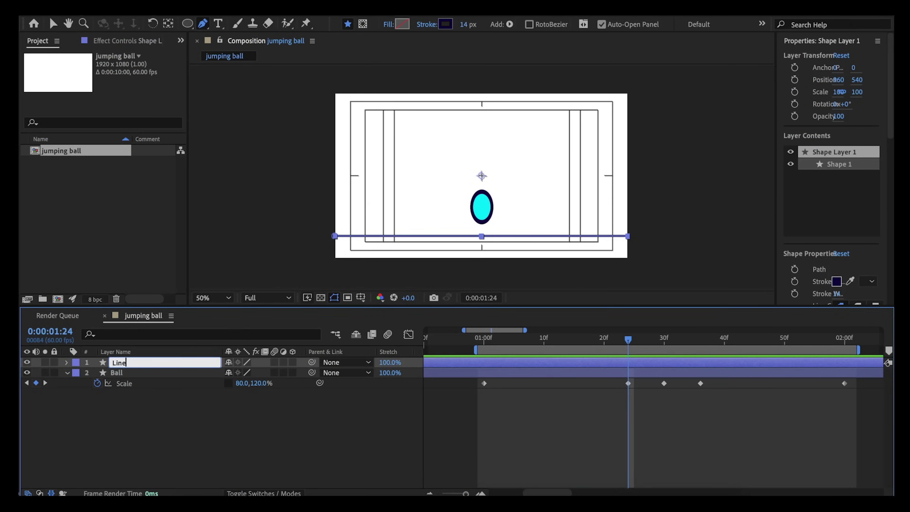
key("Return")
key("v")
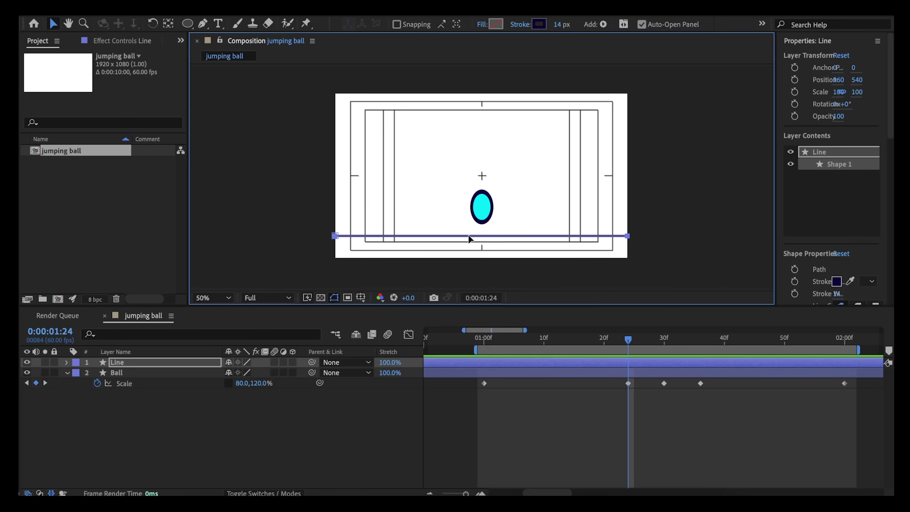
left_click_drag(469, 235, 468, 227)
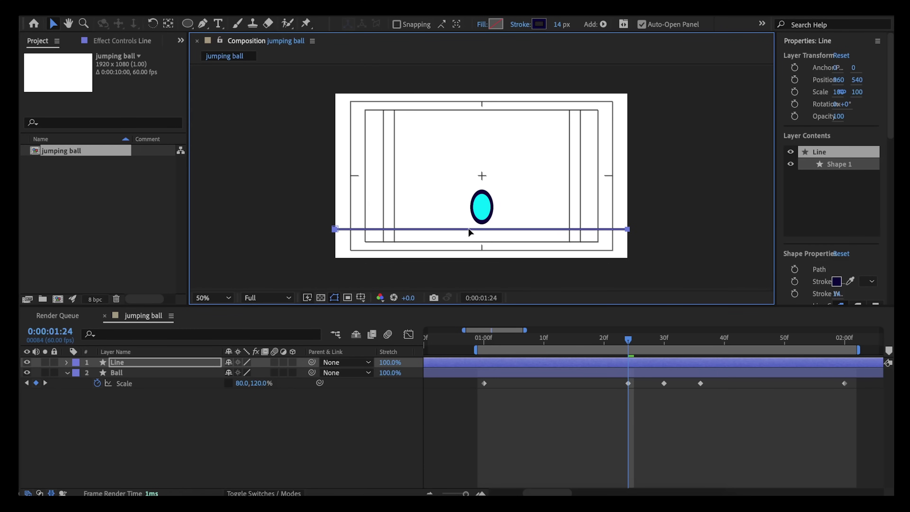
- Keyframe the Line layer's Path at 0:00:01:24 and add a vertex at the line's middle at 0:00:01:30
left_click(66, 363)
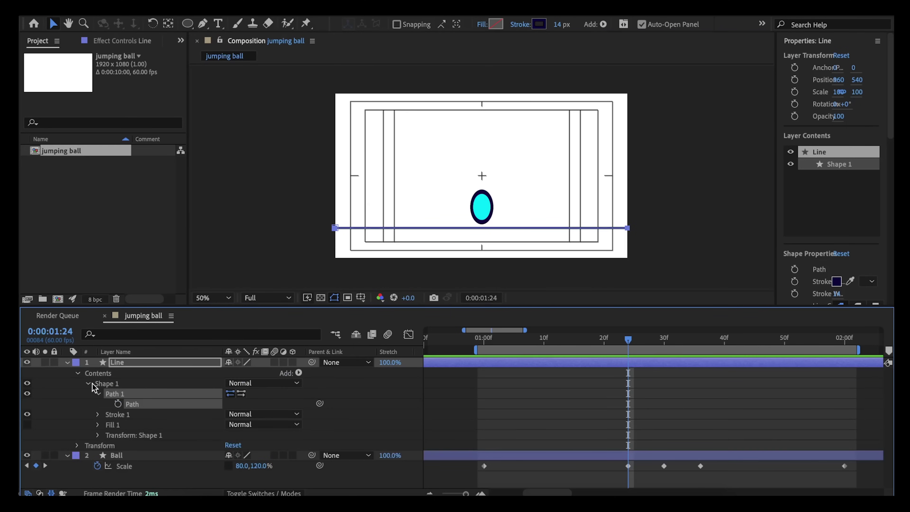
left_click(117, 405)
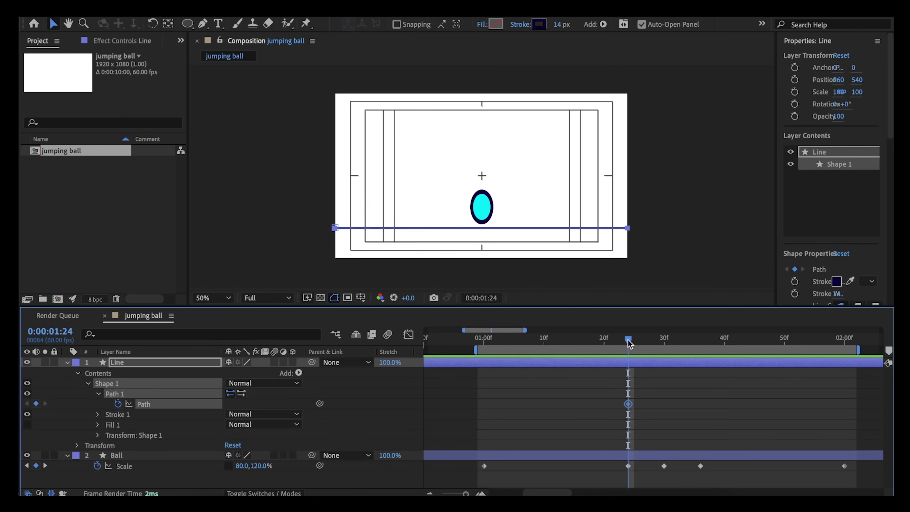
left_click_drag(629, 344, 664, 346)
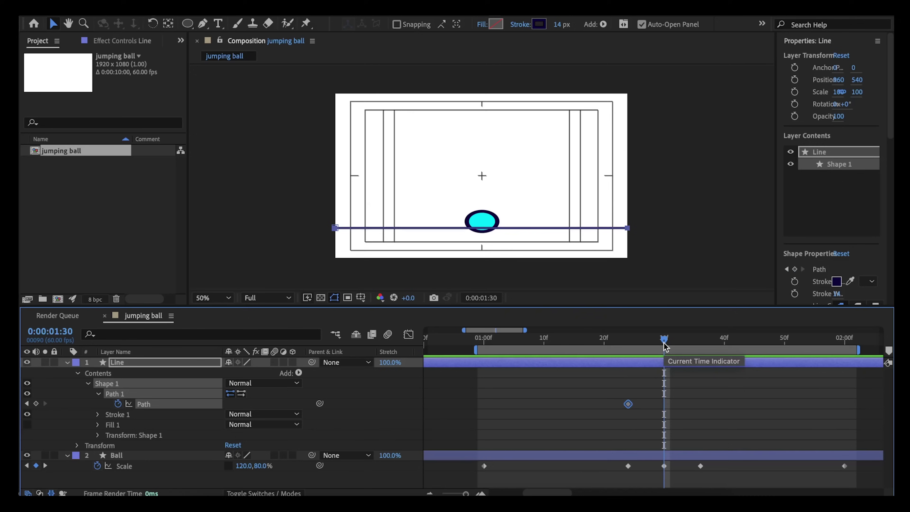
key("g")
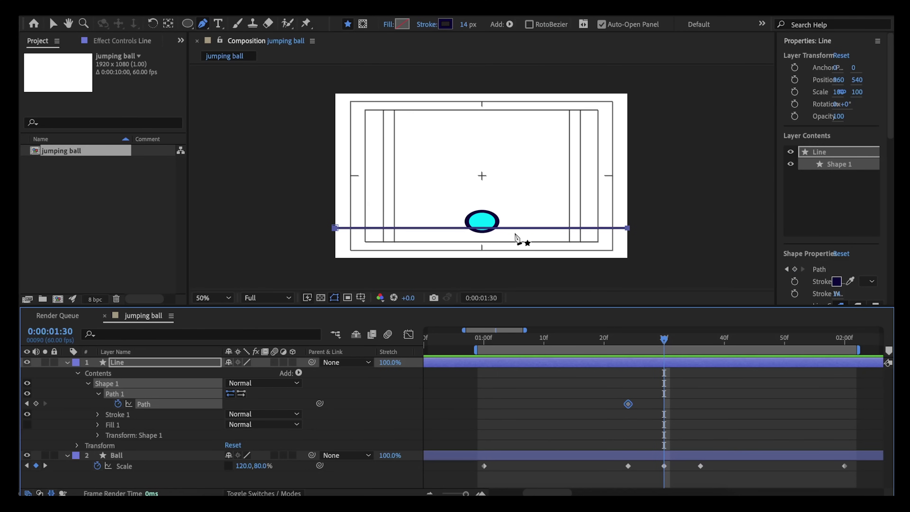
left_click(482, 228)
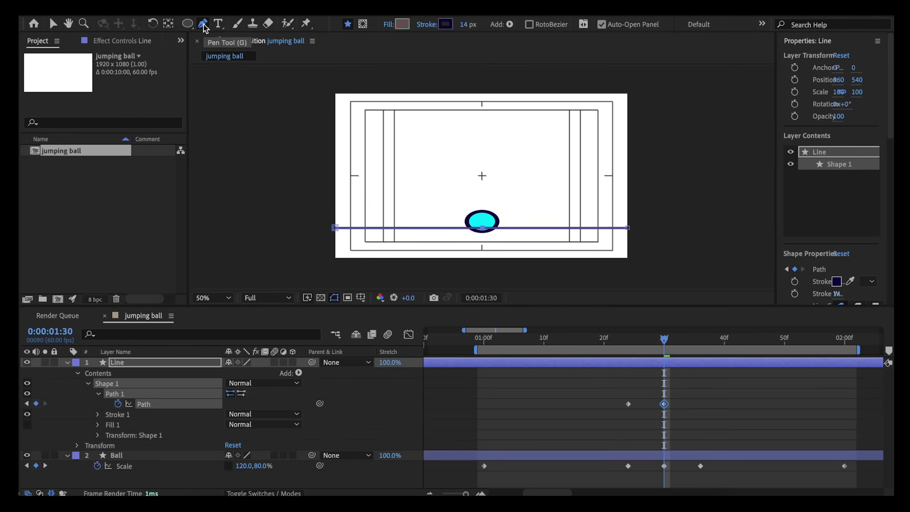
- Convert the line's middle vertex to a smooth point and lower it so the line curves beneath the squashed ball
left_click_drag(203, 24, 250, 65)
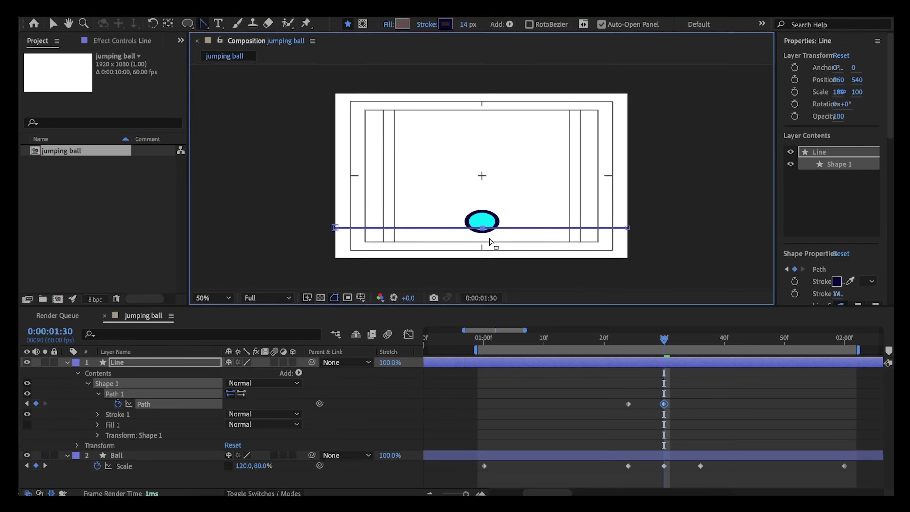
left_click(482, 228)
key("v")
left_click_drag(482, 229, 484, 236)
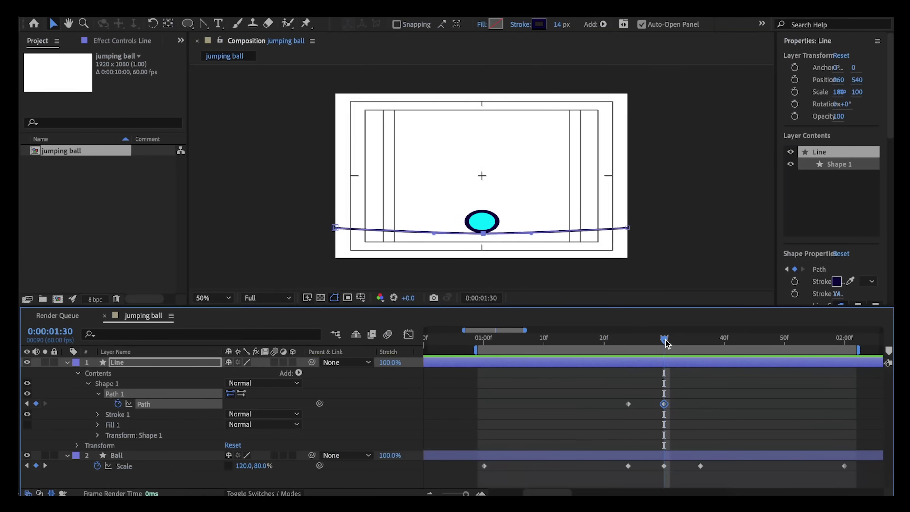
- At 0:00:01:36, raise the line's middle vertex to arch up to the stretched ball, and paste that Path keyframe at 0:00:01:40
left_click_drag(664, 340, 701, 346)
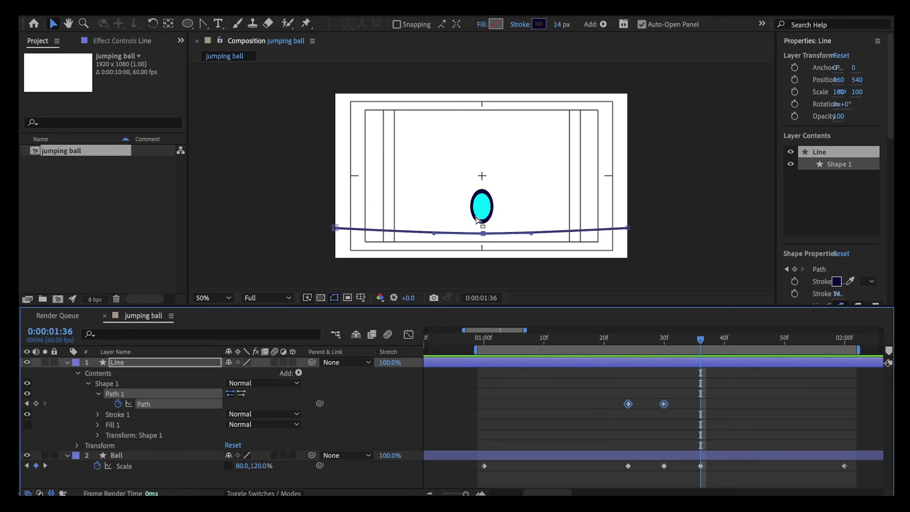
left_click_drag(484, 232, 483, 222)
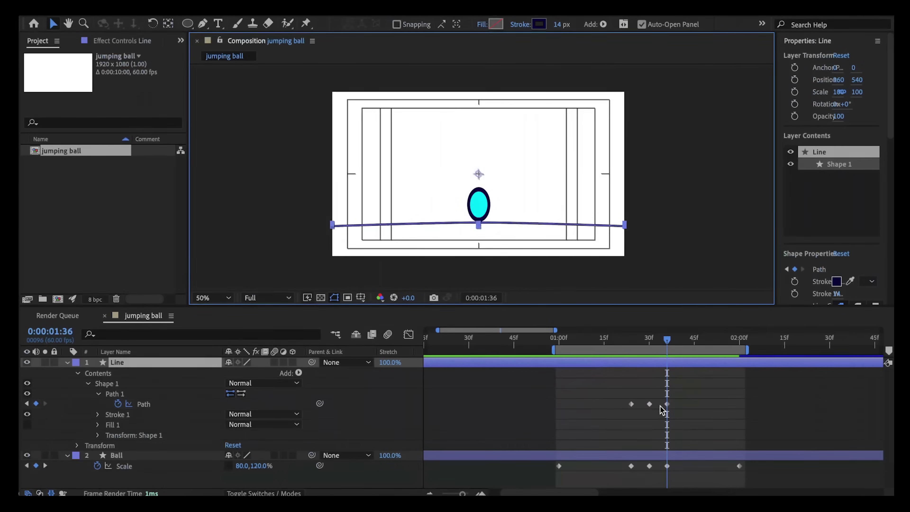
left_click(666, 406)
key("equal")
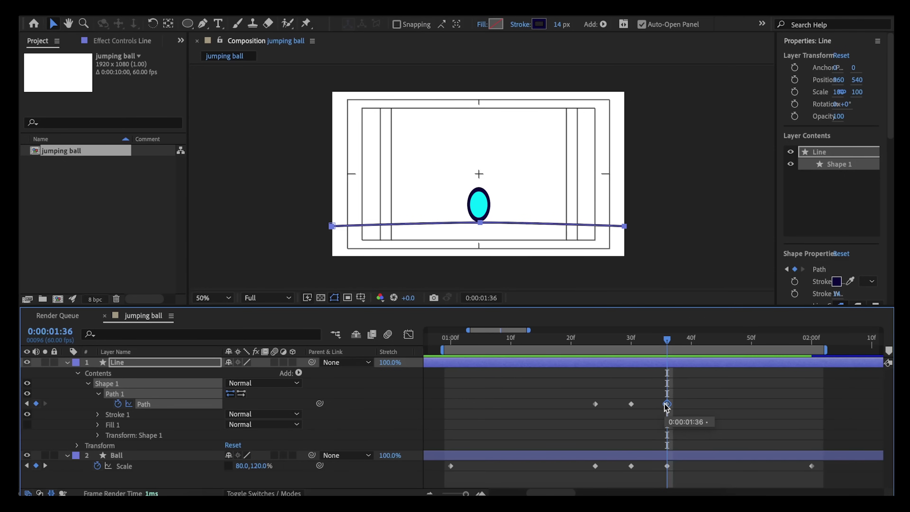
left_click_drag(667, 341, 691, 344)
key("super+v")
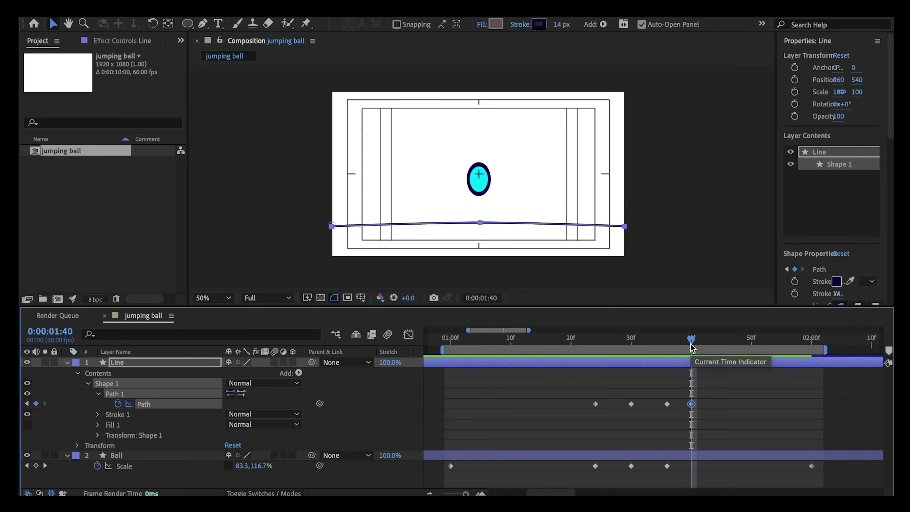
- At 0:00:01:40, lower the line's middle vertex so the line sags slightly
scroll(481, 221, "up", 2)
key("h")
scroll(479, 223, "up", 2)
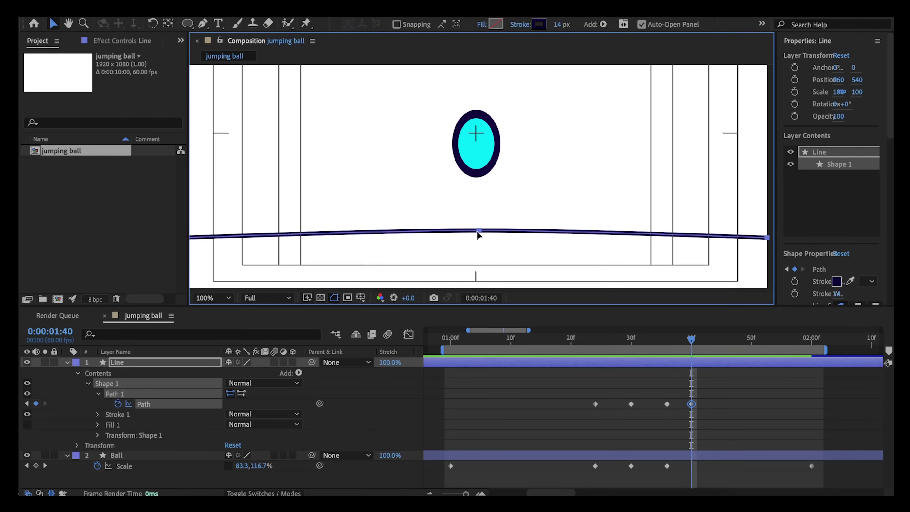
left_click_drag(476, 224, 477, 189)
key("v")
scroll(483, 196, "up", 1)
left_click(49, 433)
scroll(427, 238, "up", 2)
left_click(427, 238)
left_click(426, 237)
scroll(426, 237, "down", 3)
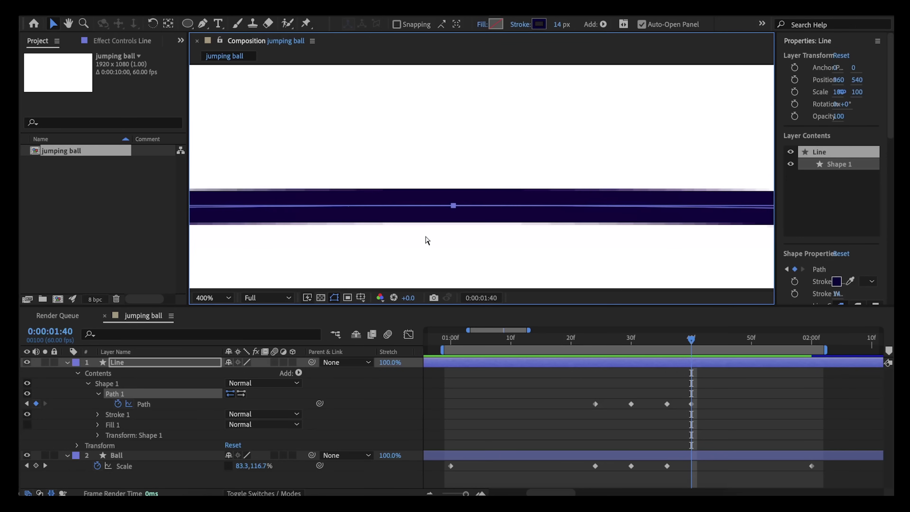
scroll(426, 241, "down", 1)
left_click_drag(478, 180, 478, 190)
- Copy the Path keyframe at 0:00:01:40 to 0:00:01:44 and raise the middle vertex there so the line arches slightly upward
left_click(692, 404)
key("=")
key("=")
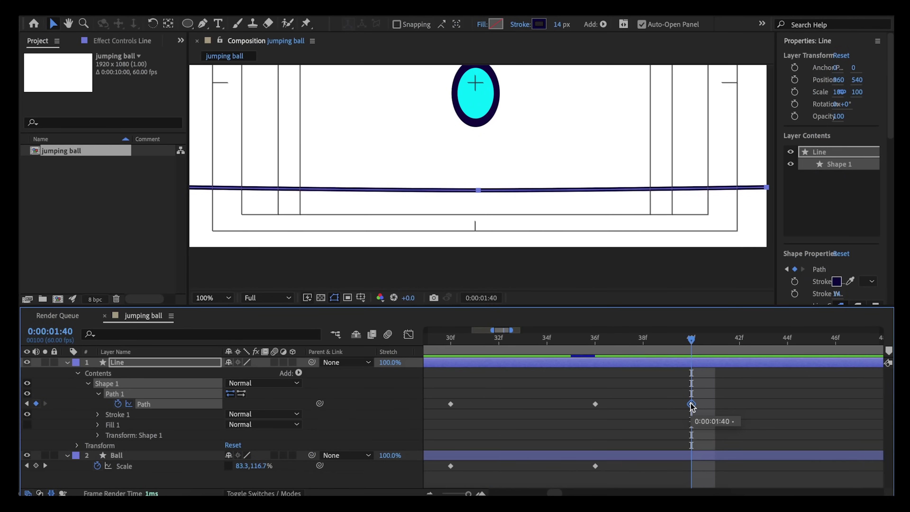
left_click_drag(692, 344, 788, 351)
key("super+v")
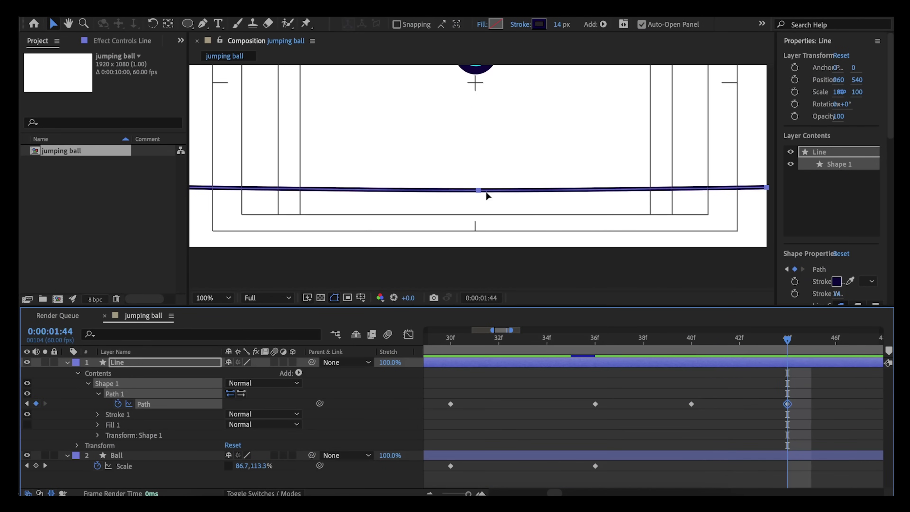
scroll(484, 192, "up", 3)
left_click(458, 220)
scroll(457, 221, "down", 3)
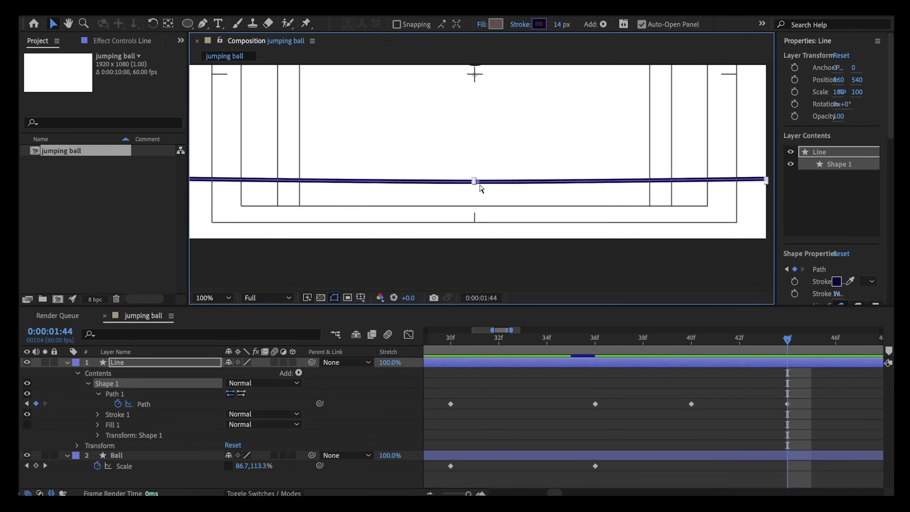
scroll(479, 184, "up", 1)
left_click_drag(474, 187, 479, 176)
scroll(475, 177, "down", 2)
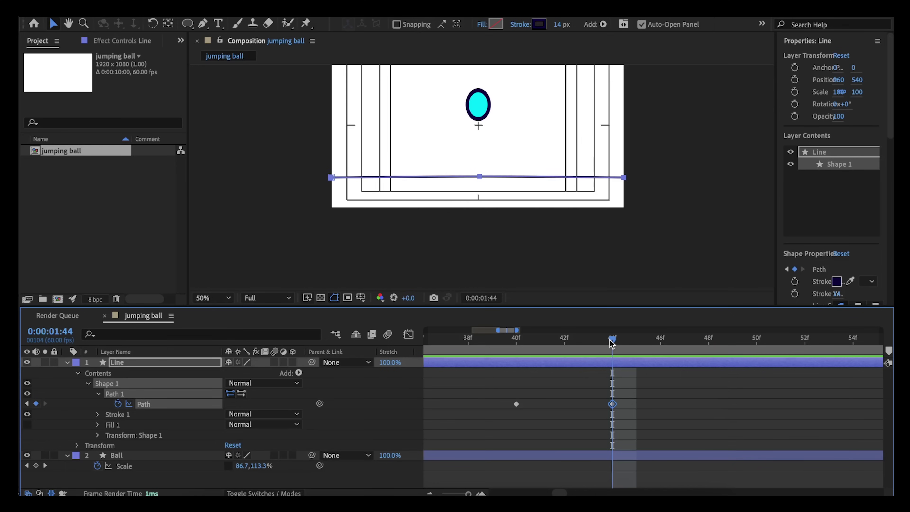
- Copy the straight-line Path keyframe from 0:00:01:24 to 0:00:01:48
key("minus")
key("minus")
key("minus")
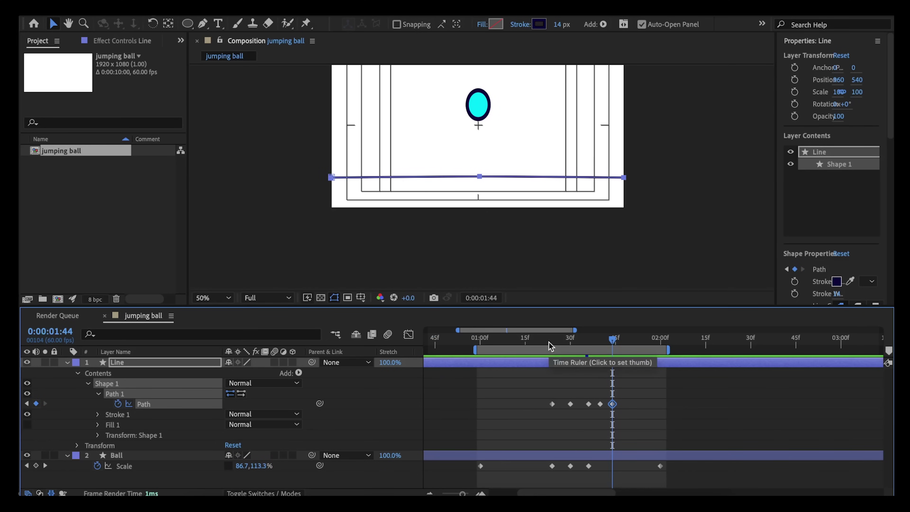
left_click(551, 341)
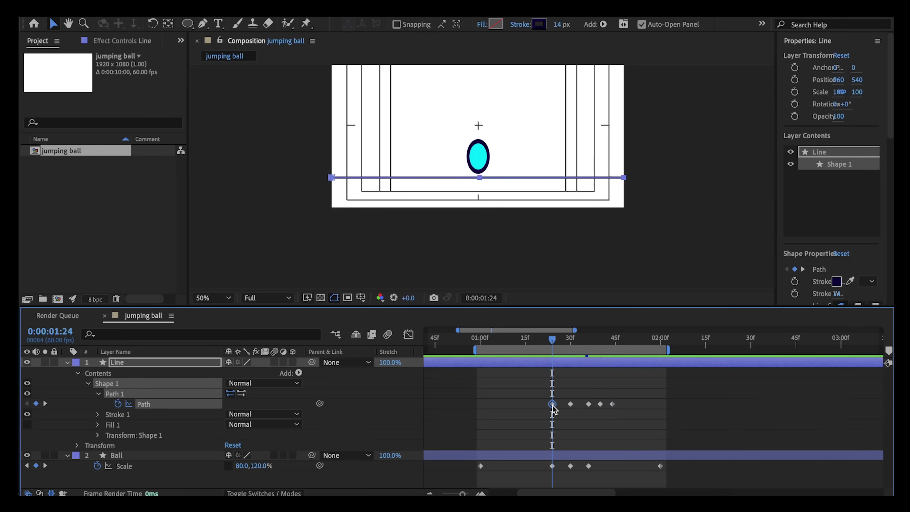
left_click(637, 344)
key("equal")
key("equal")
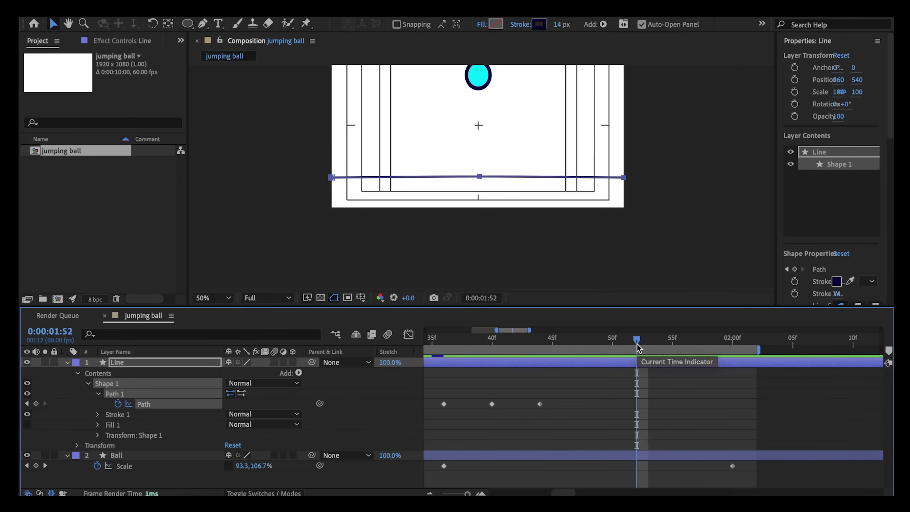
left_click(546, 343)
key("ctrl+v")
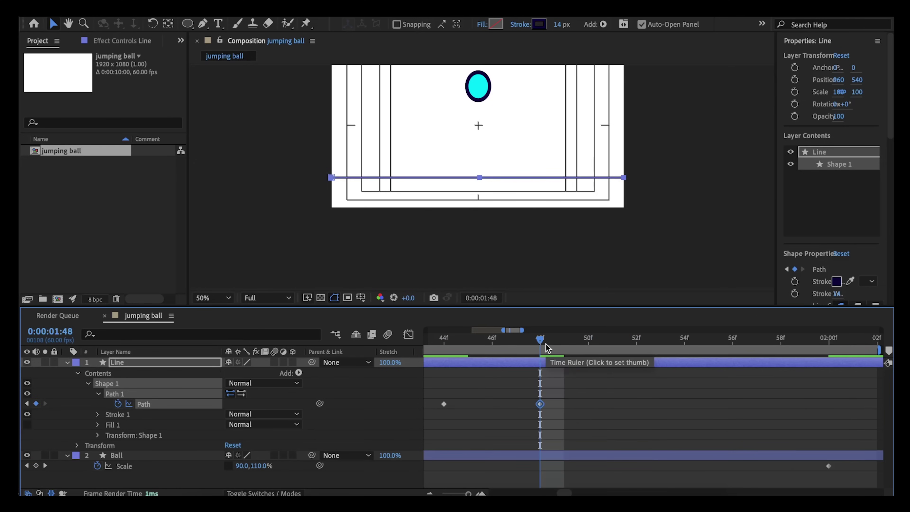
- Apply Easy Ease to all of the Line layer's Path keyframes
key("minus")
key("minus")
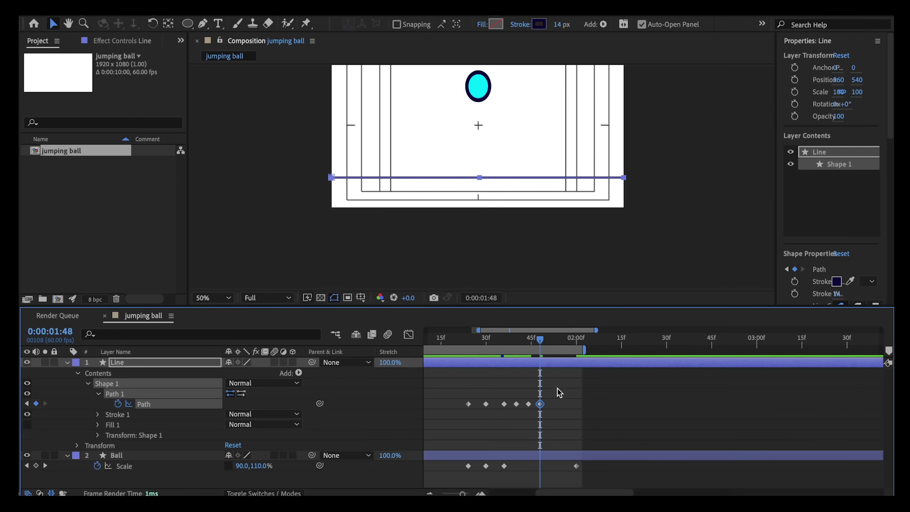
left_click_drag(558, 417, 462, 404)
right_click(520, 411)
mouse_move(548, 487)
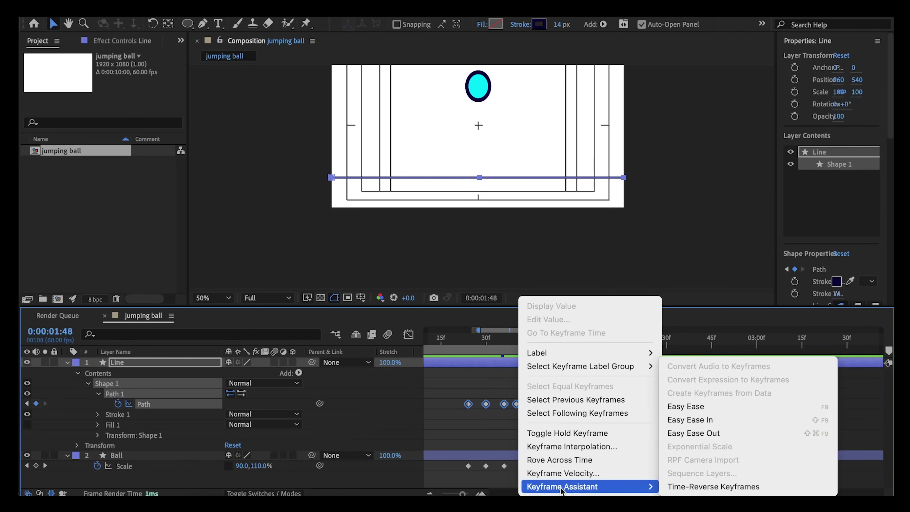
left_click(703, 409)
- Import window.jpeg and add it to the composition as the layer beneath the Line and Ball layers
double_click(82, 215)
left_click(252, 273)
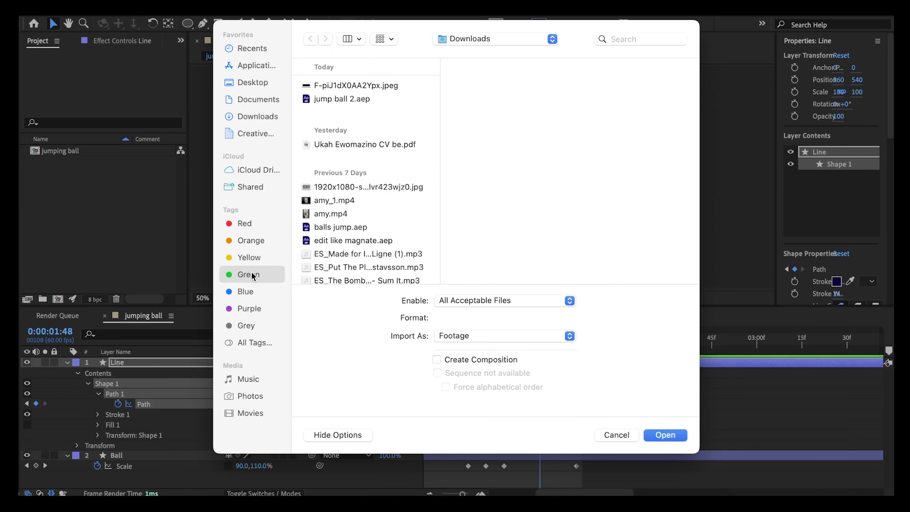
left_click(336, 99)
left_click(665, 436)
left_click(68, 363)
left_click_drag(61, 162, 100, 427)
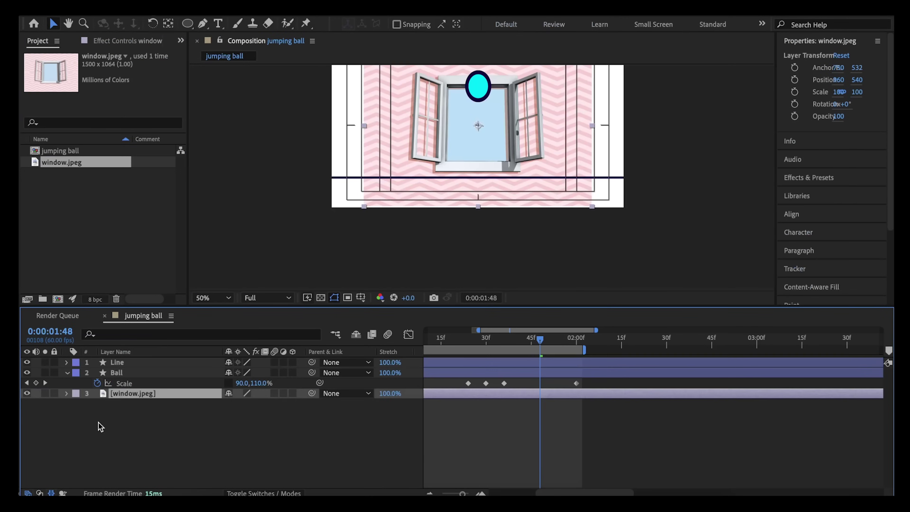
- Enlarge the window.jpeg layer to about 136% to fill the frame and turn off the title/action safe guides
left_click_drag(407, 143, 403, 190)
left_click_drag(360, 92, 319, 85)
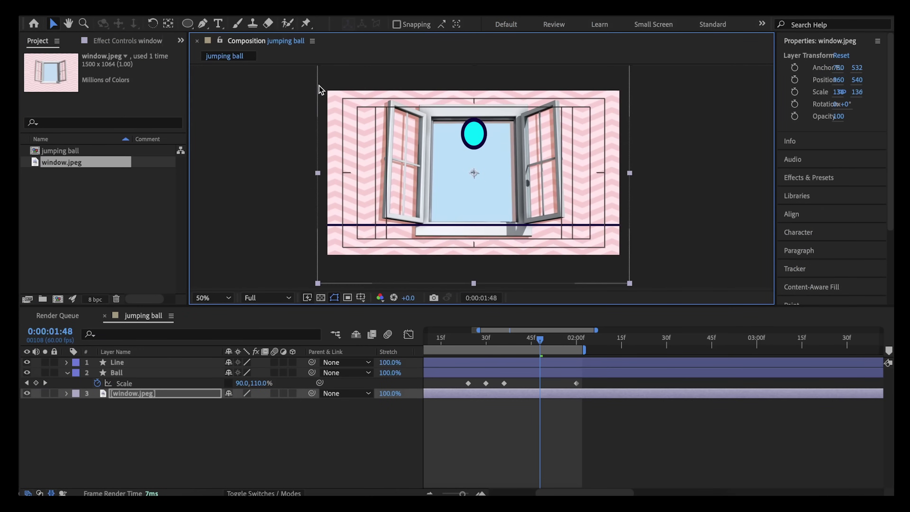
left_click(311, 92)
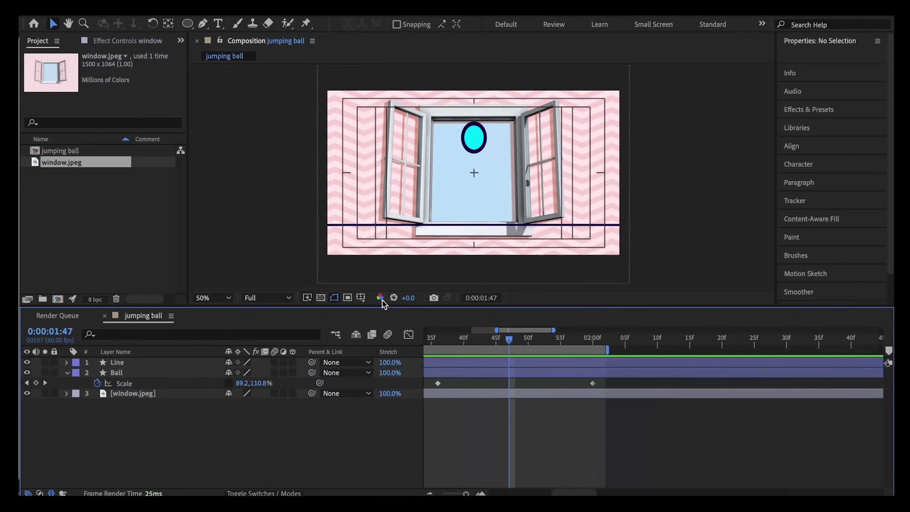
left_click(361, 298)
left_click(378, 309)
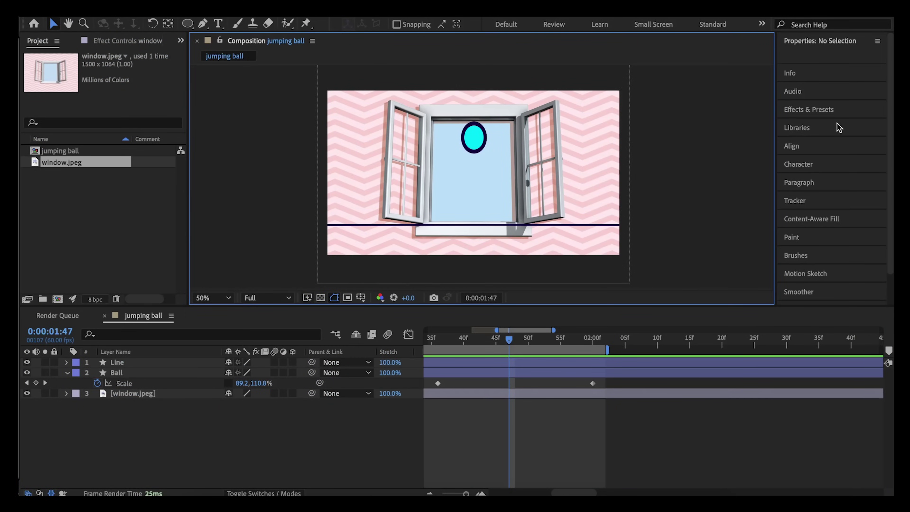
- Search the effects for "drop" and apply Drop Shadow to the Line layer
left_click(825, 110)
left_click(817, 112)
type("drop")
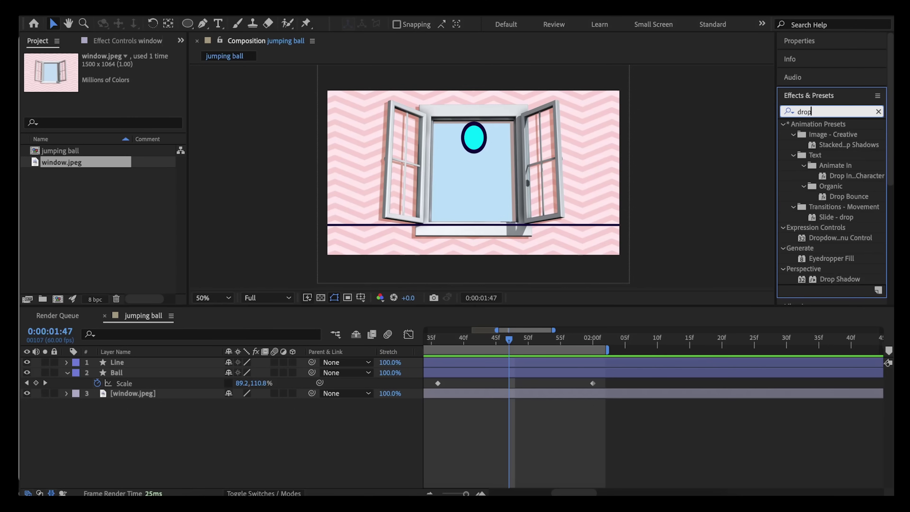
left_click_drag(832, 279, 490, 363)
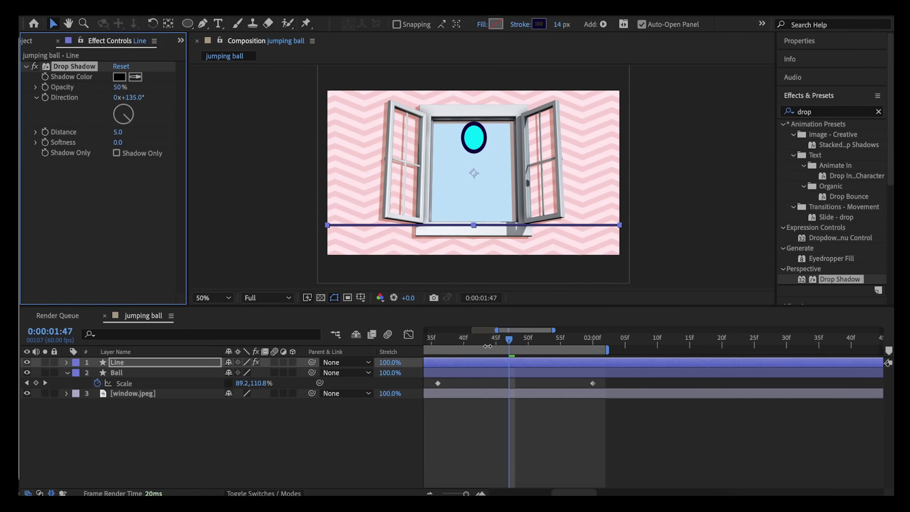
- Set the line's Drop Shadow to softness 40, direction 180° and distance 200, and preview the animation
left_click(118, 145)
type("40")
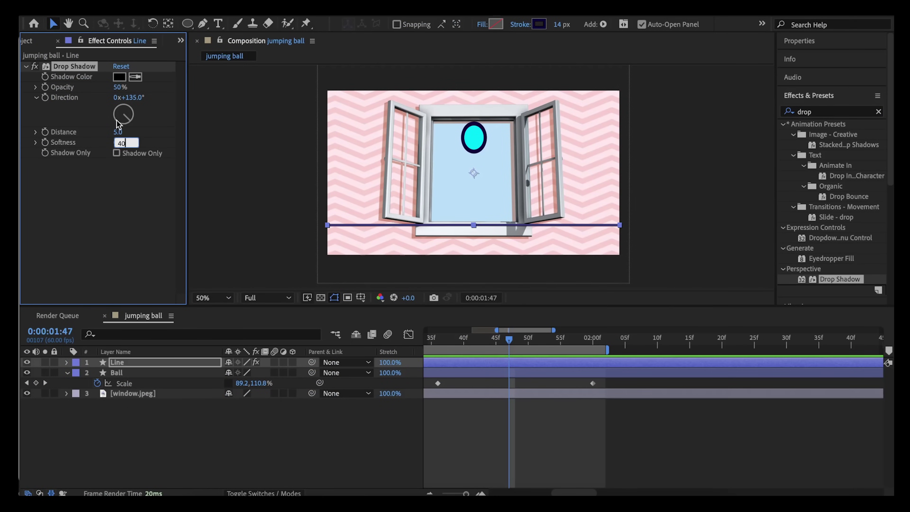
left_click(130, 97)
type("180")
key("Return")
left_click(119, 132)
type("200")
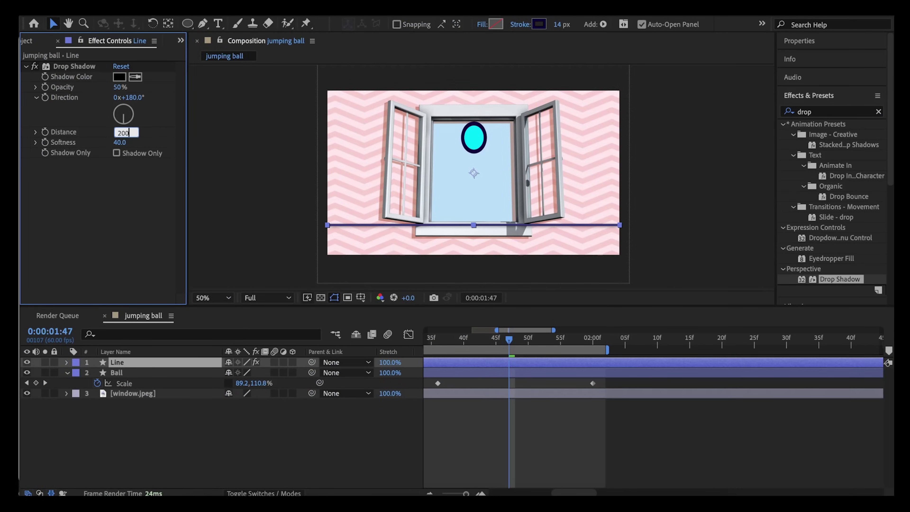
key("Return")
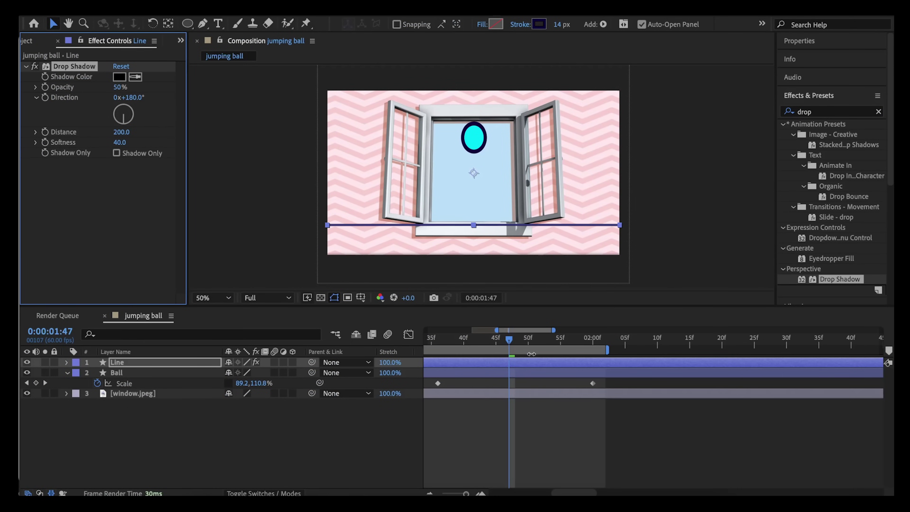
key("space")
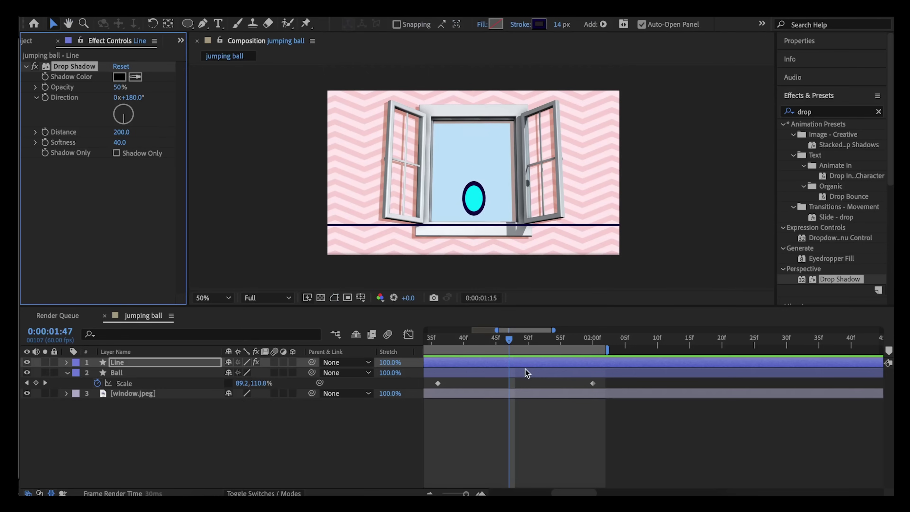